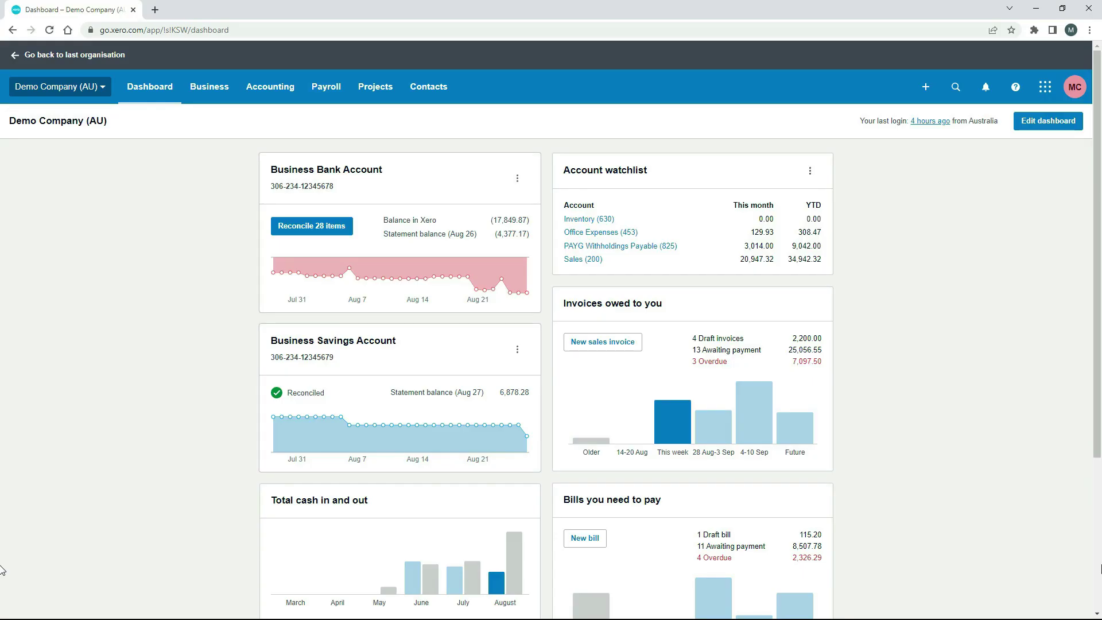
Step: Start a blank expense claim from Business > Expense claims > New expense
{"action": "left_click", "coordinate": [215, 89]}
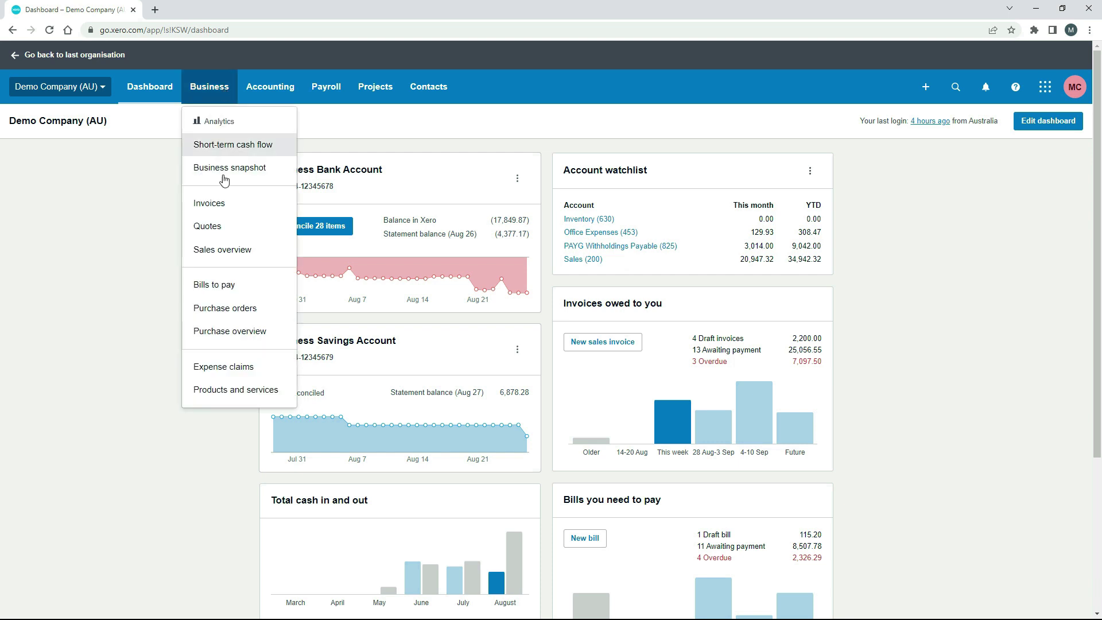
{"action": "left_click", "coordinate": [246, 366]}
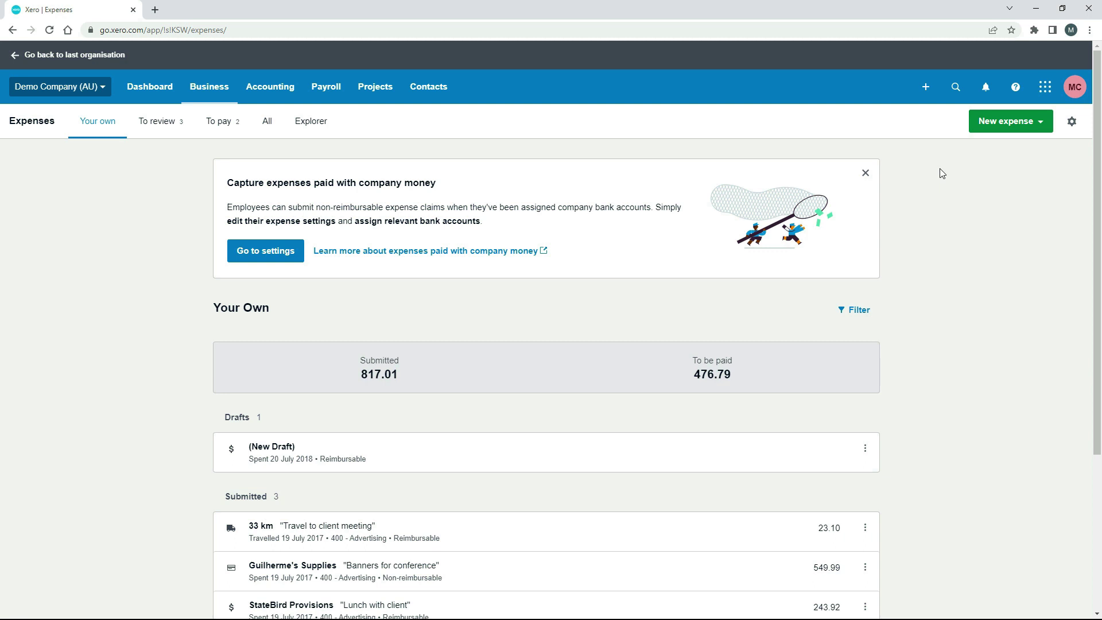
{"action": "left_click", "coordinate": [994, 125]}
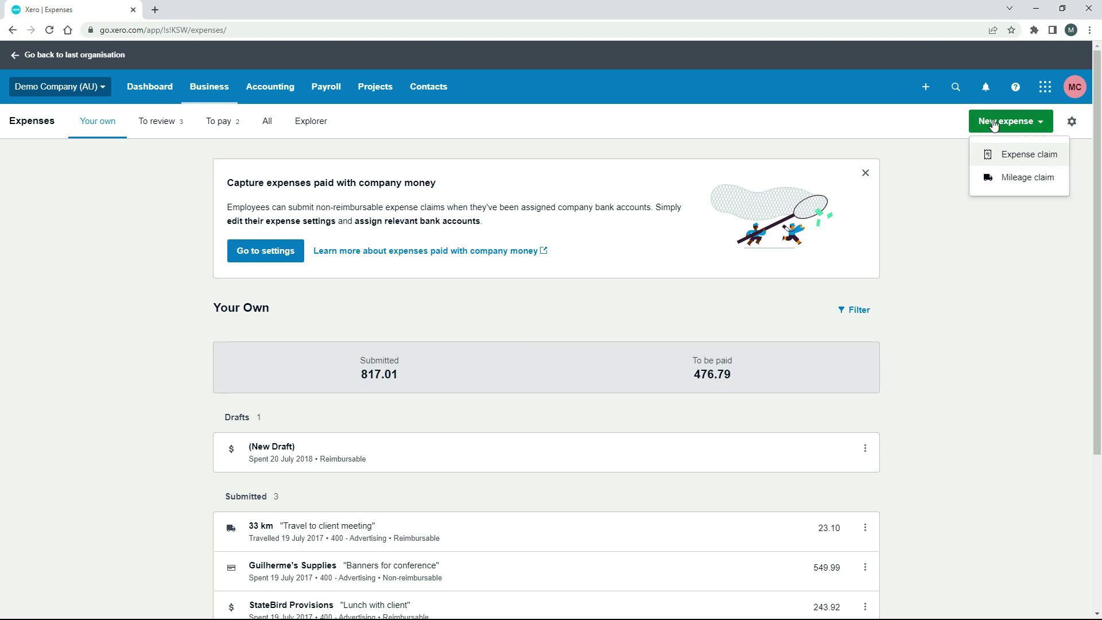
{"action": "left_click", "coordinate": [1018, 157]}
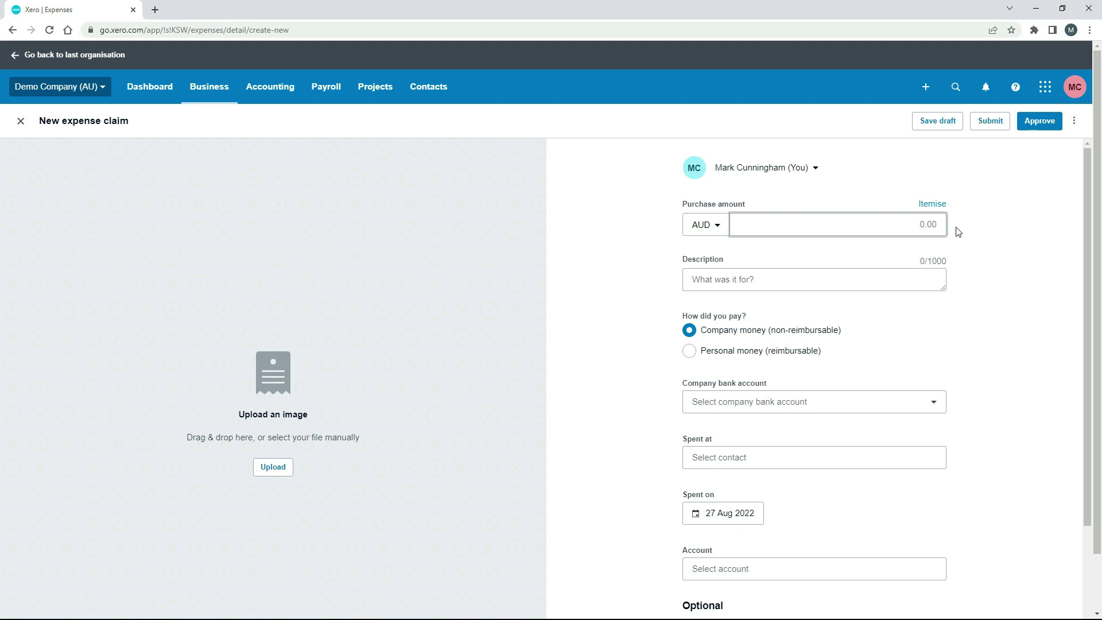
Step: Enter a purchase amount of 100 described as 'Fee for Registration of Business Name'
{"action": "type", "text": "100"}
{"action": "left_click", "coordinate": [958, 231]}
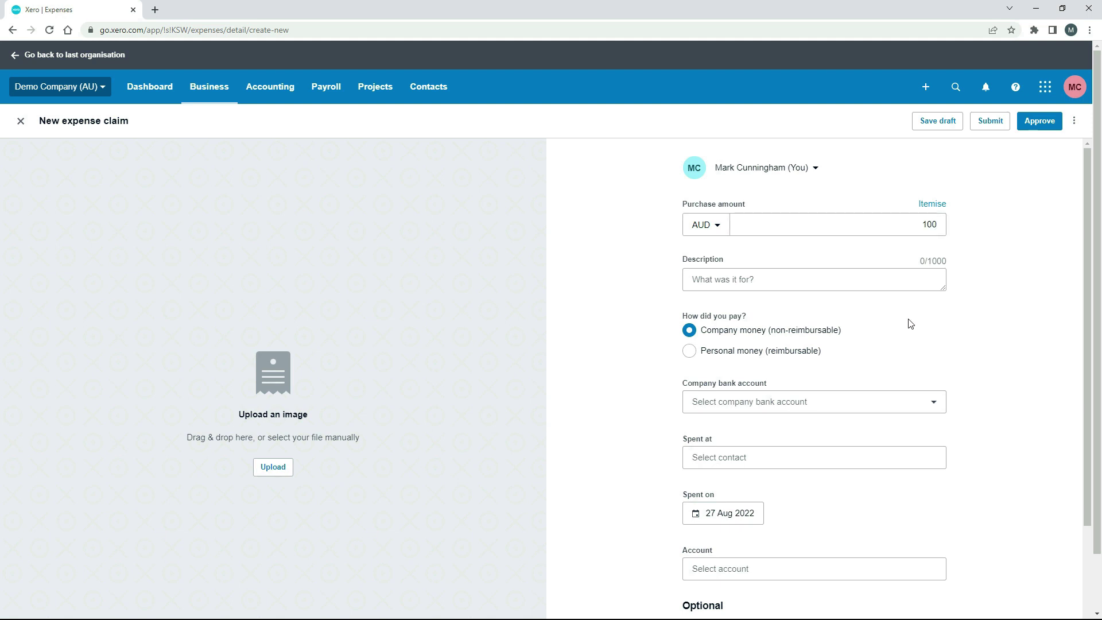
{"action": "type", "text": "Fee for Registration of Business Name"}
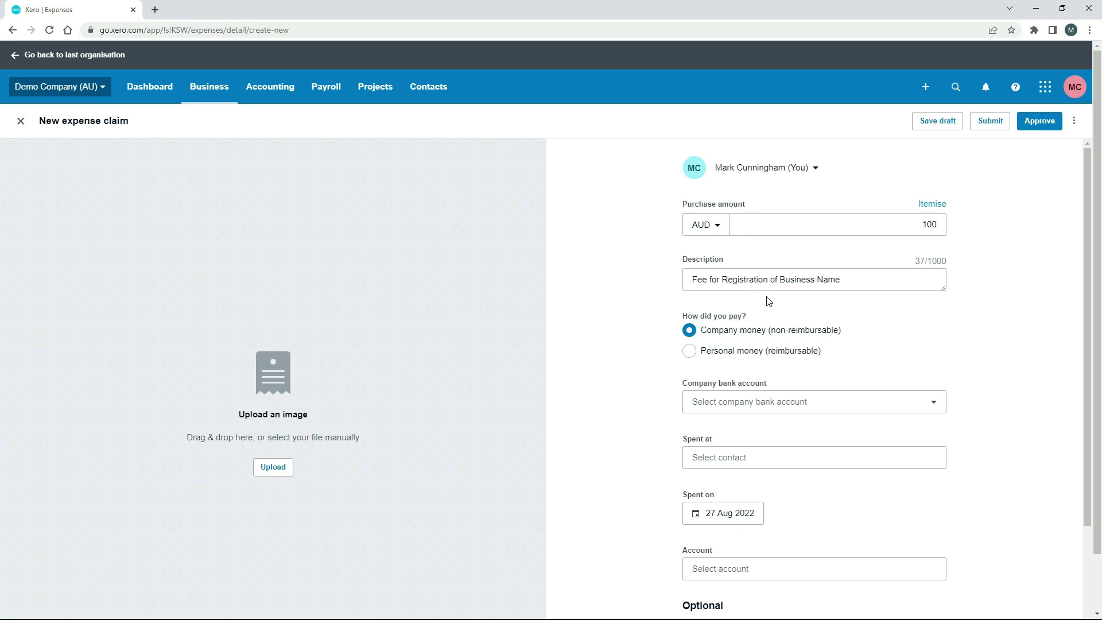
Step: Mark it paid with personal money (reimbursable), spent at ASIC on 17 Aug 2022
{"action": "left_click", "coordinate": [691, 353]}
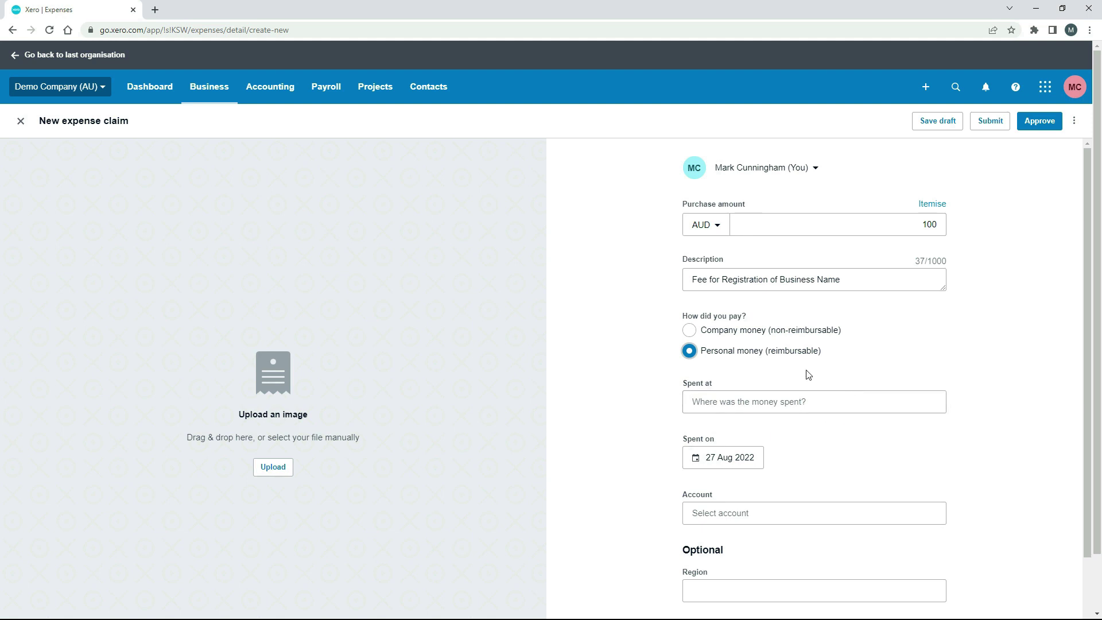
{"action": "left_click", "coordinate": [750, 401]}
{"action": "type", "text": "ASIC"}
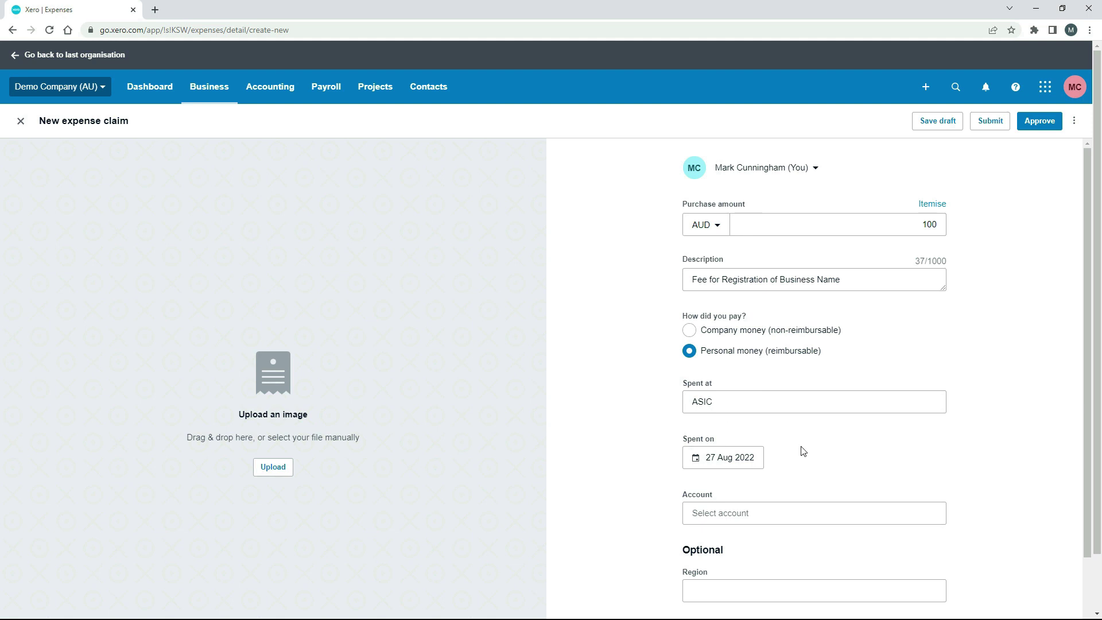
{"action": "left_click", "coordinate": [731, 463]}
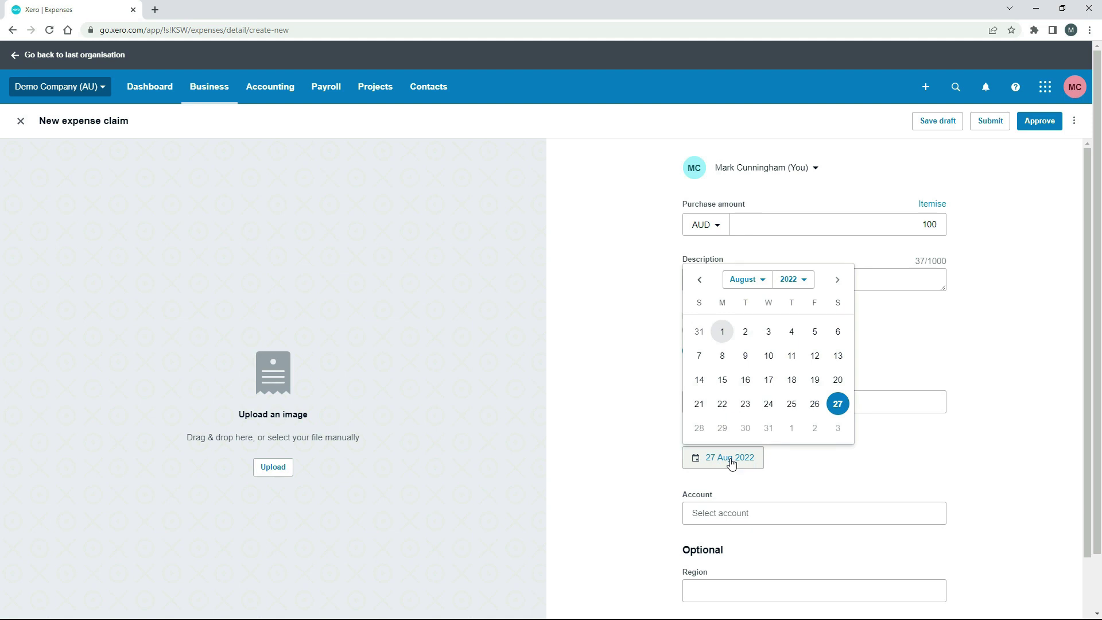
{"action": "left_click", "coordinate": [769, 380]}
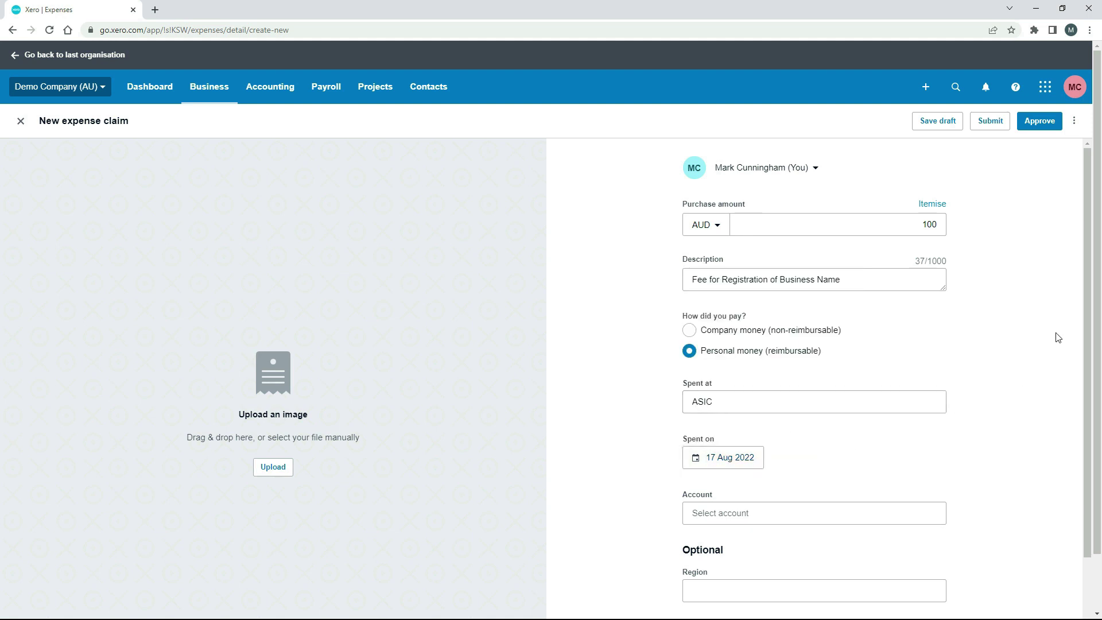
{"action": "left_click_drag", "start_coordinate": [1088, 312], "coordinate": [1088, 417]}
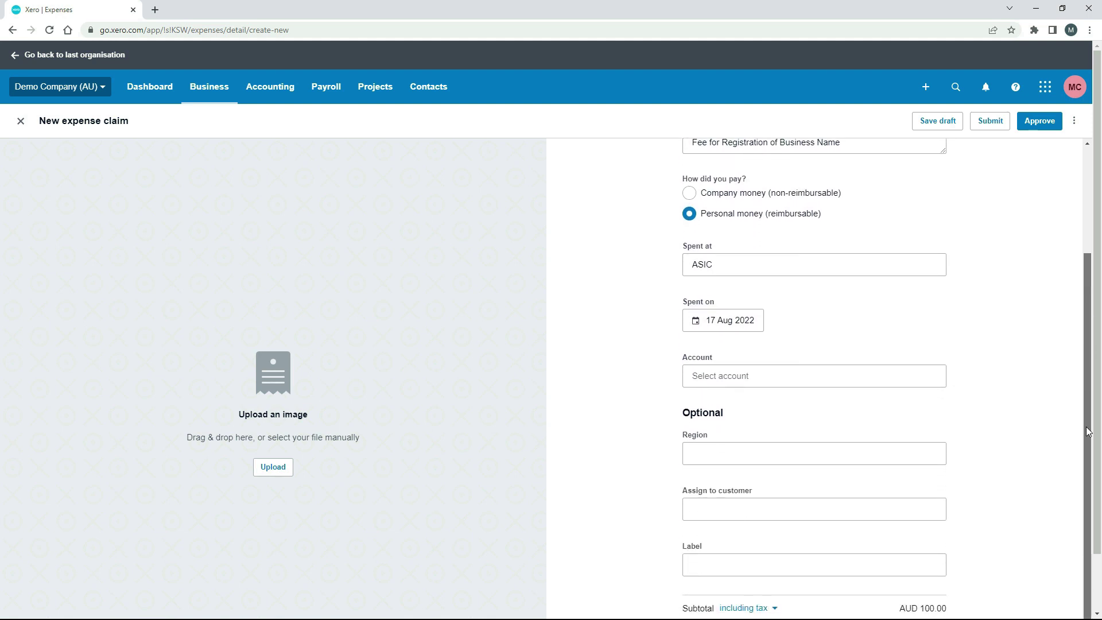
Step: Assign the claim to account 429 - General Expenses, giving subtotal AUD 100.00 including tax
{"action": "left_click", "coordinate": [767, 377]}
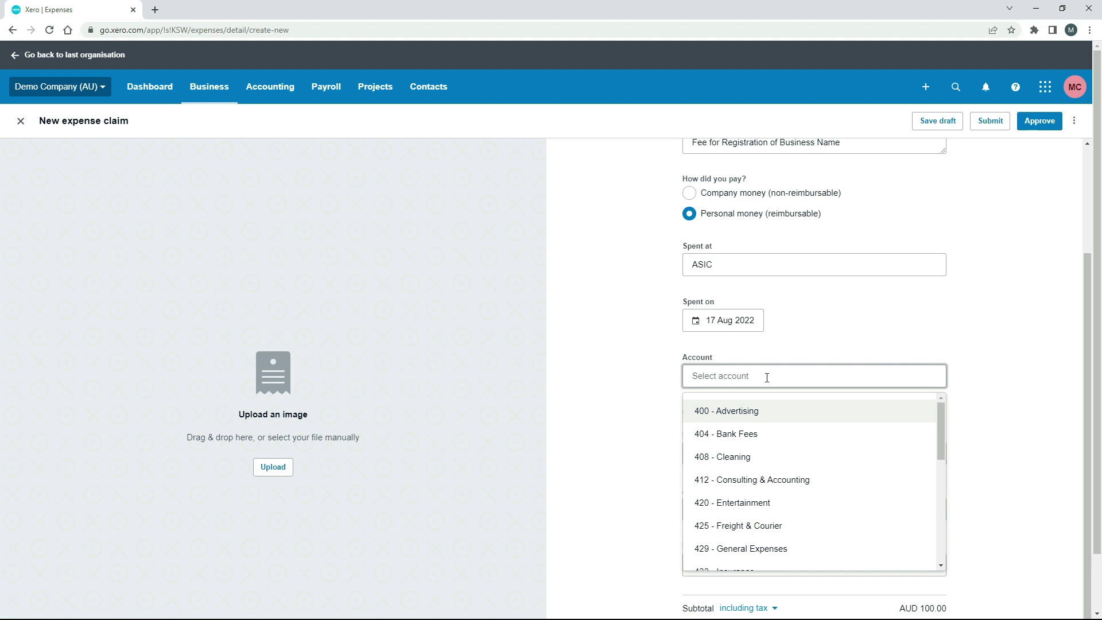
{"action": "left_click", "coordinate": [774, 553]}
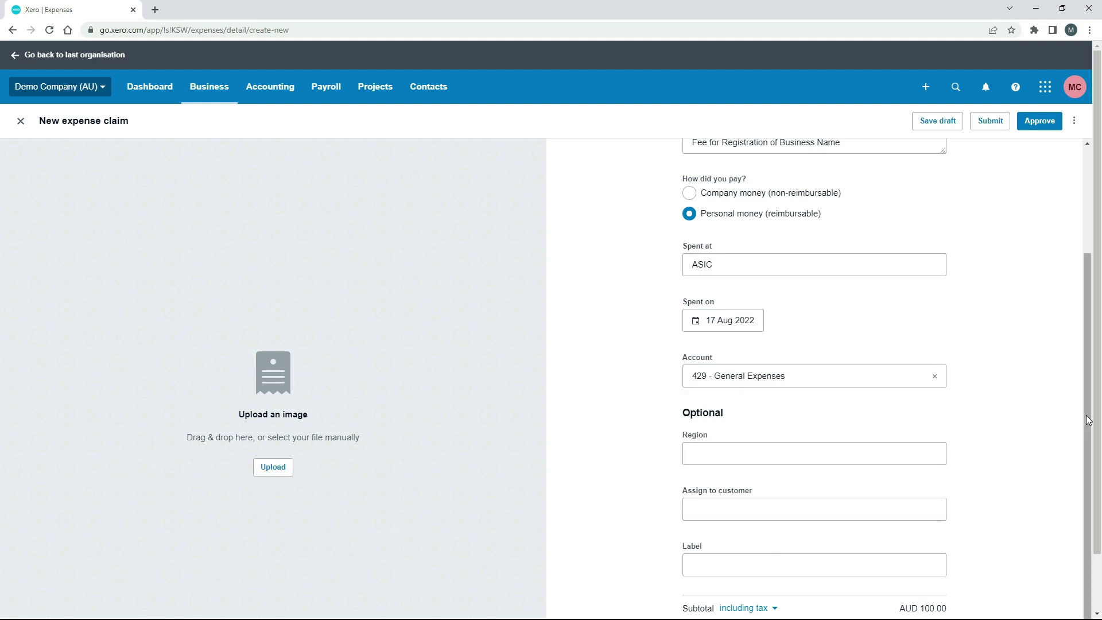
{"action": "scroll", "coordinate": [1088, 420], "scroll_direction": "up", "scroll_amount": 3}
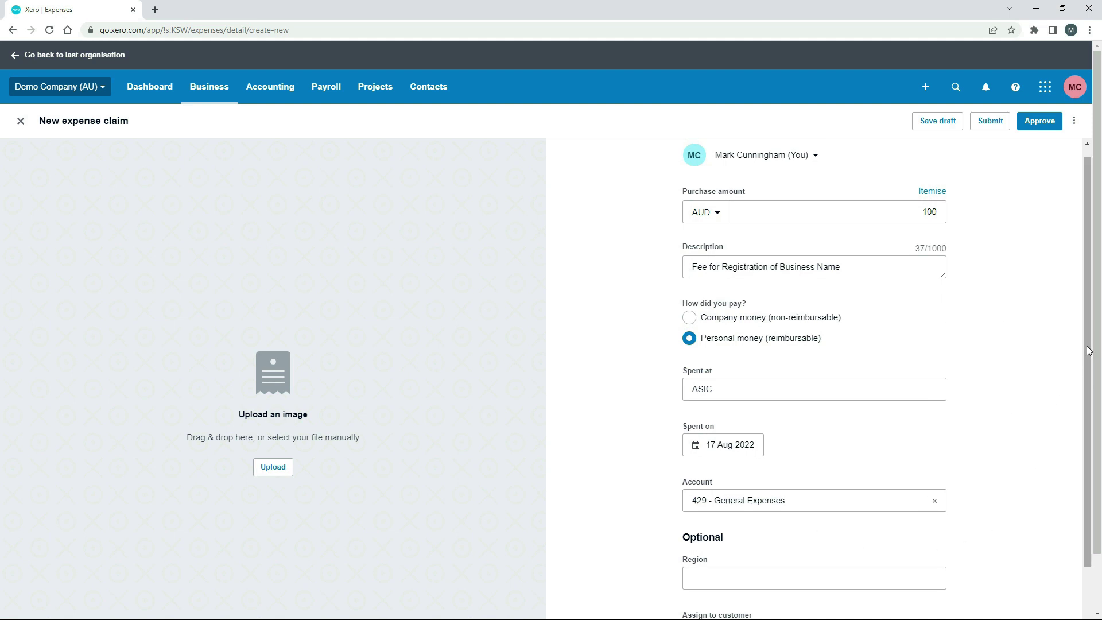
{"action": "scroll", "coordinate": [1089, 404], "scroll_direction": "down", "scroll_amount": 2}
{"action": "left_click_drag", "start_coordinate": [1090, 403], "coordinate": [1089, 462]}
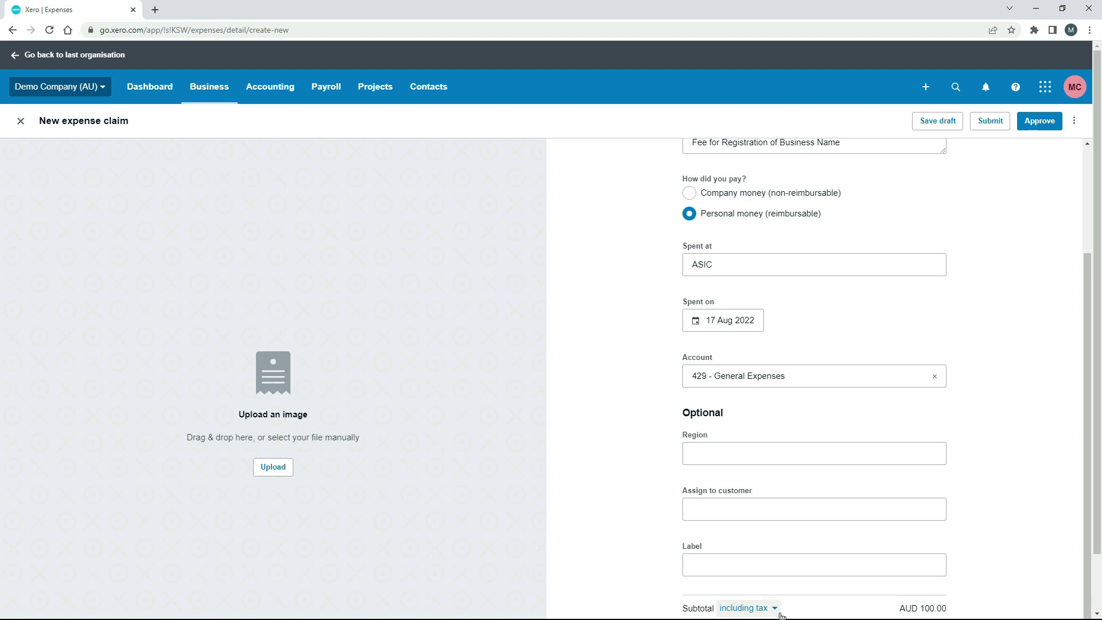
Step: Switch the subtotal to excluding tax, adding AUD 10.00 GST for a 110.00 total
{"action": "left_click", "coordinate": [747, 609]}
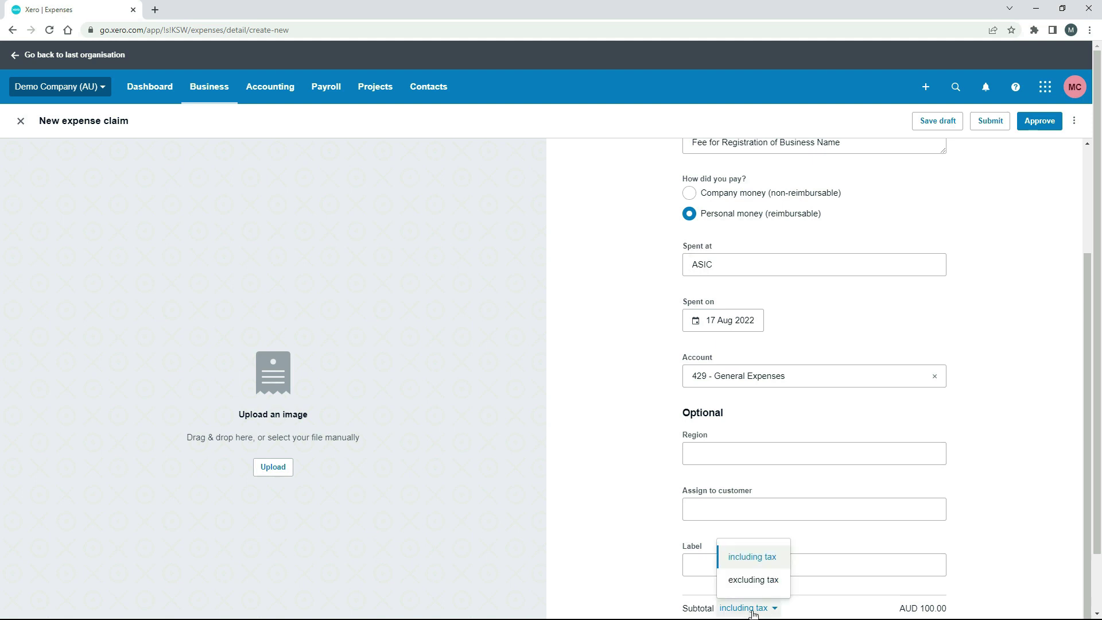
{"action": "left_click", "coordinate": [753, 580]}
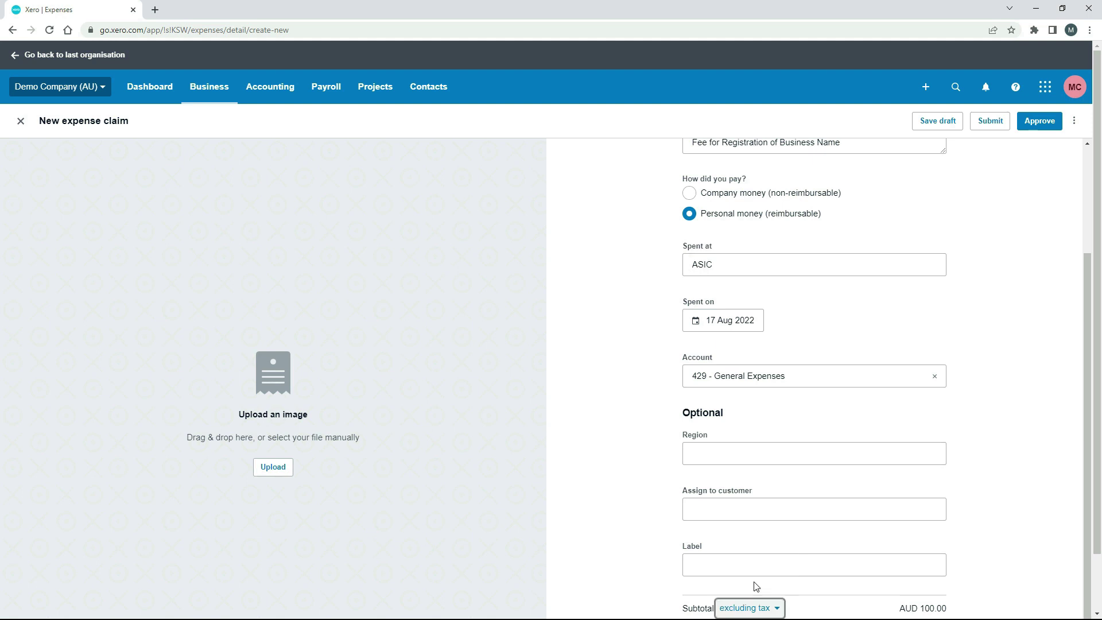
{"action": "left_click", "coordinate": [802, 607]}
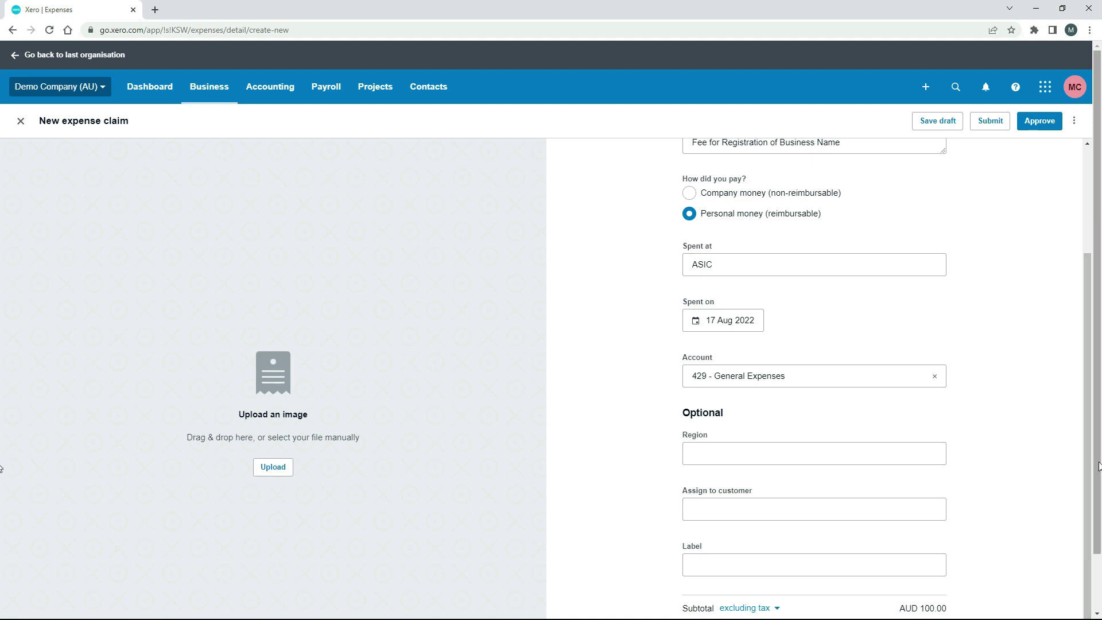
{"action": "left_click_drag", "start_coordinate": [1098, 466], "coordinate": [1099, 534]}
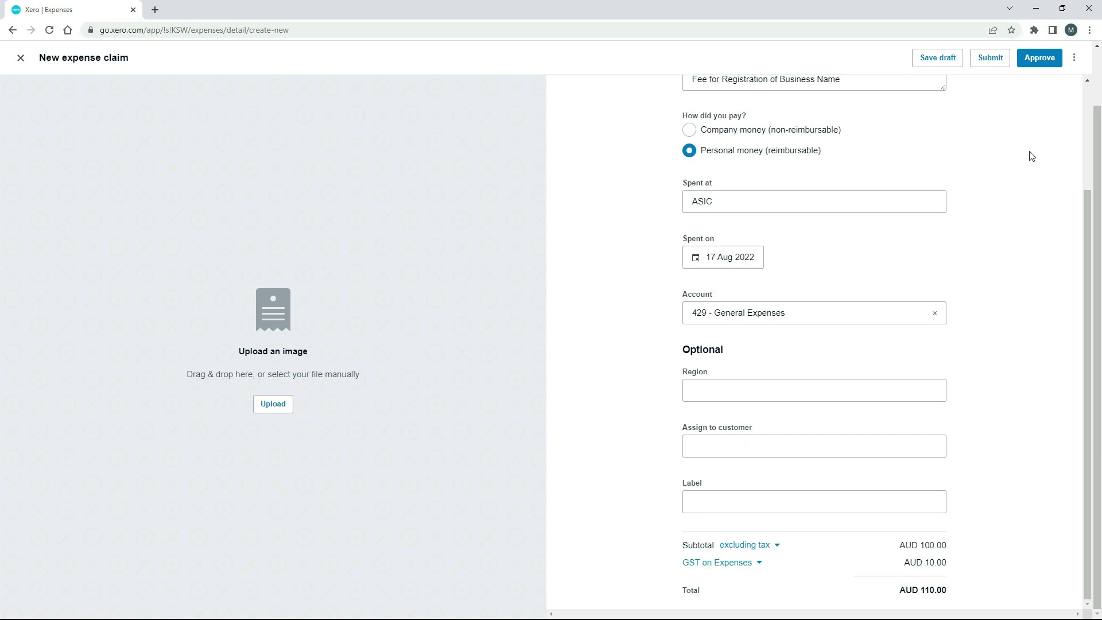
{"action": "left_click_drag", "start_coordinate": [1097, 154], "coordinate": [1097, 91]}
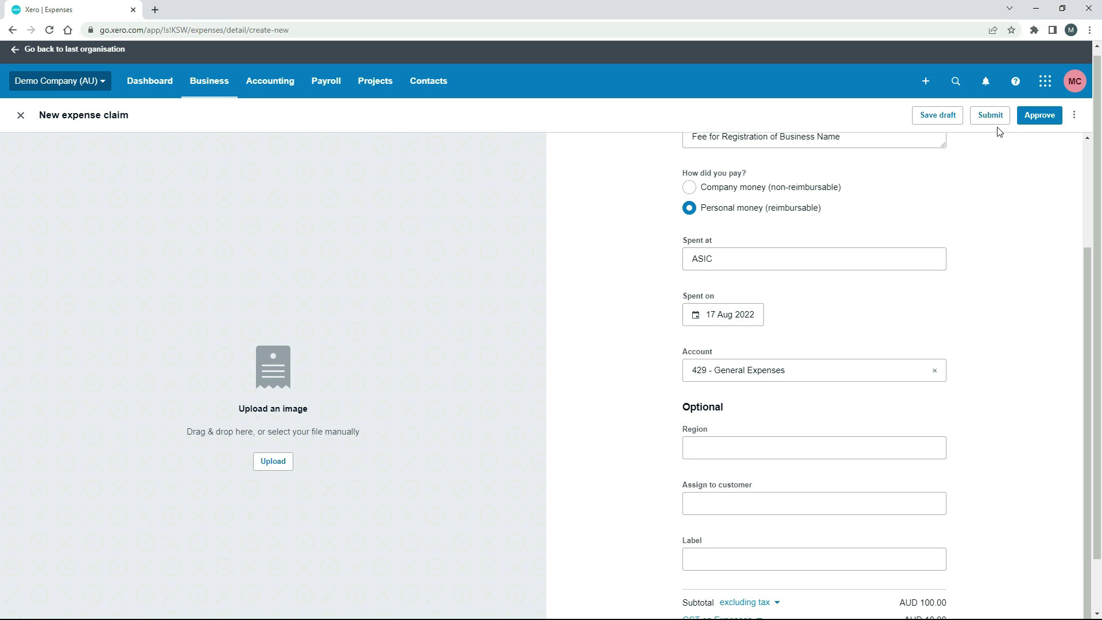
Step: Approve the claim and confirm the 110.00 ASIC row under To pay
{"action": "left_click", "coordinate": [1047, 119]}
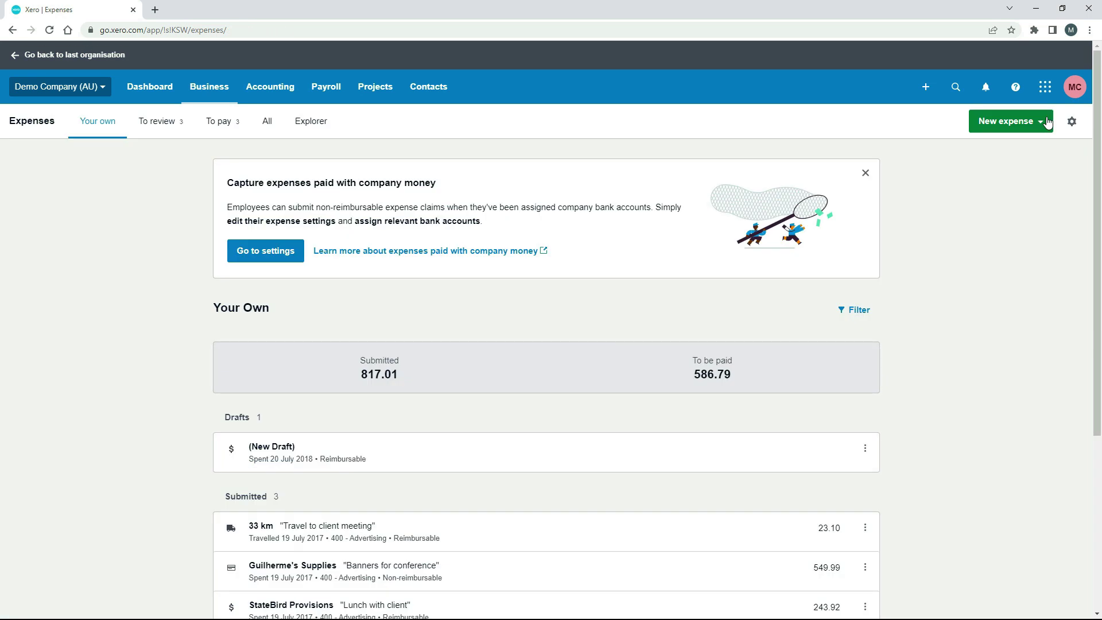
{"action": "left_click", "coordinate": [224, 125]}
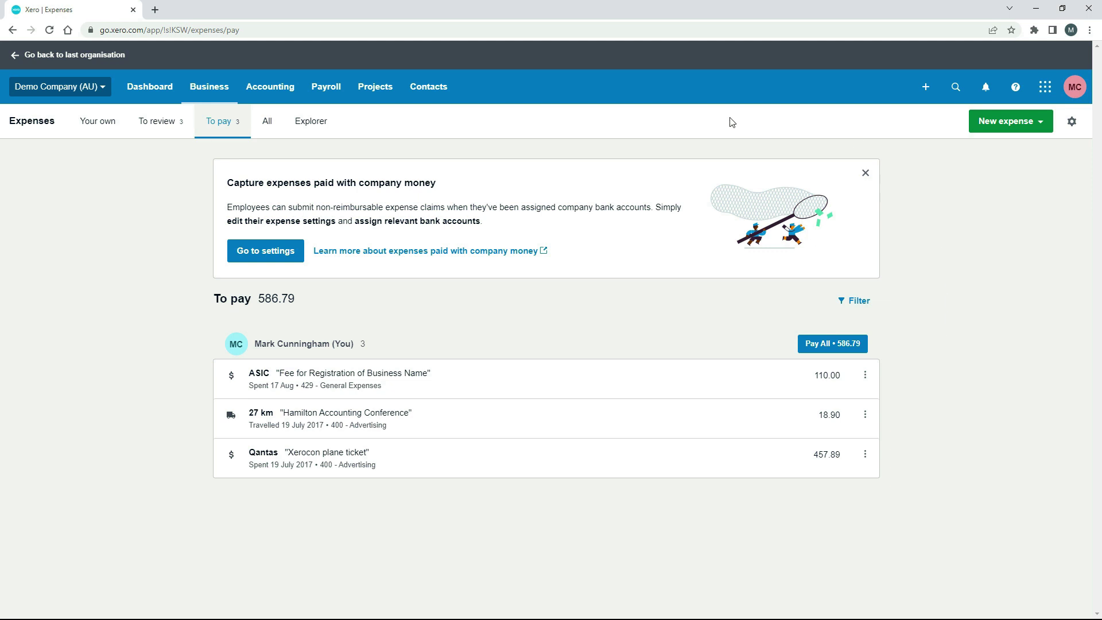
{"action": "left_click", "coordinate": [865, 378]}
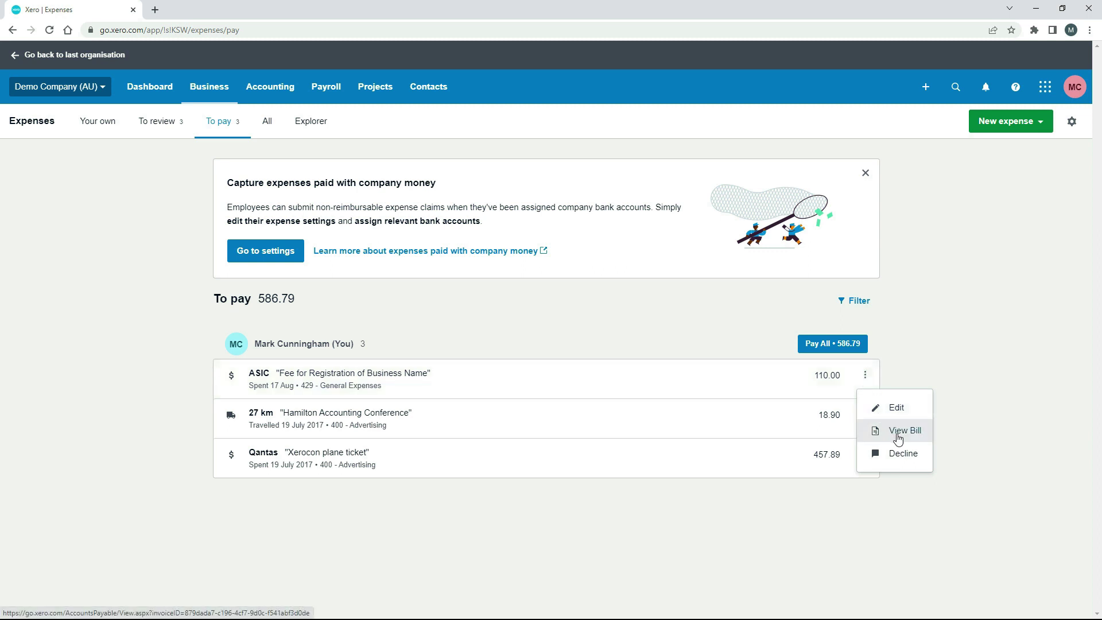
{"action": "left_click", "coordinate": [916, 313]}
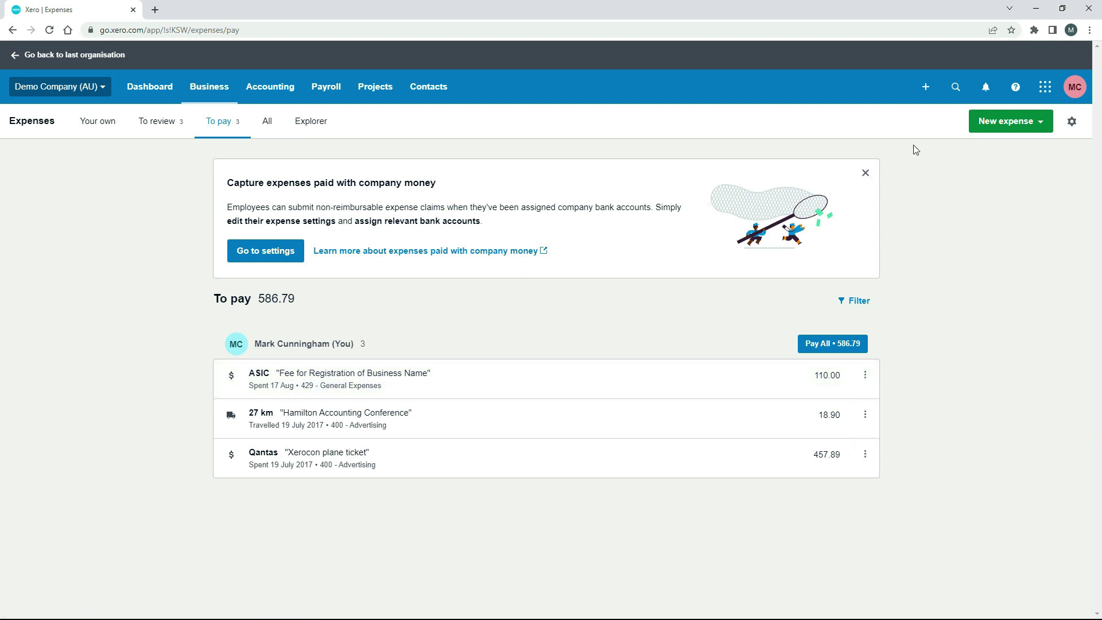
Step: In a duplicated tab, open the 110.00 Expense Claims bill from Bills to pay > Awaiting Payment
{"action": "right_click", "coordinate": [90, 14]}
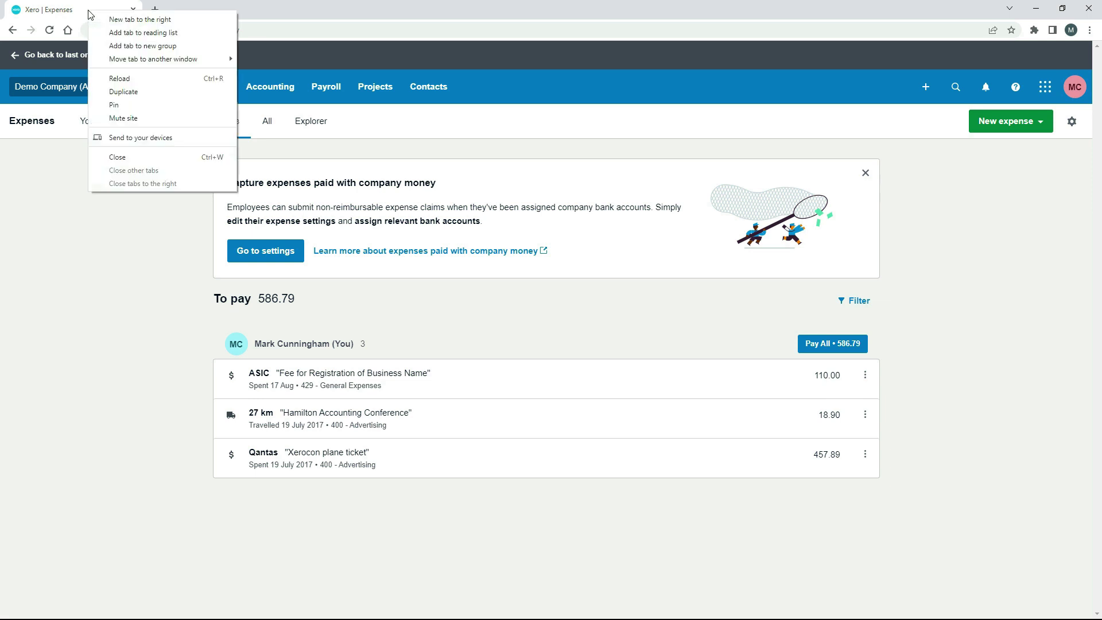
{"action": "left_click", "coordinate": [136, 91]}
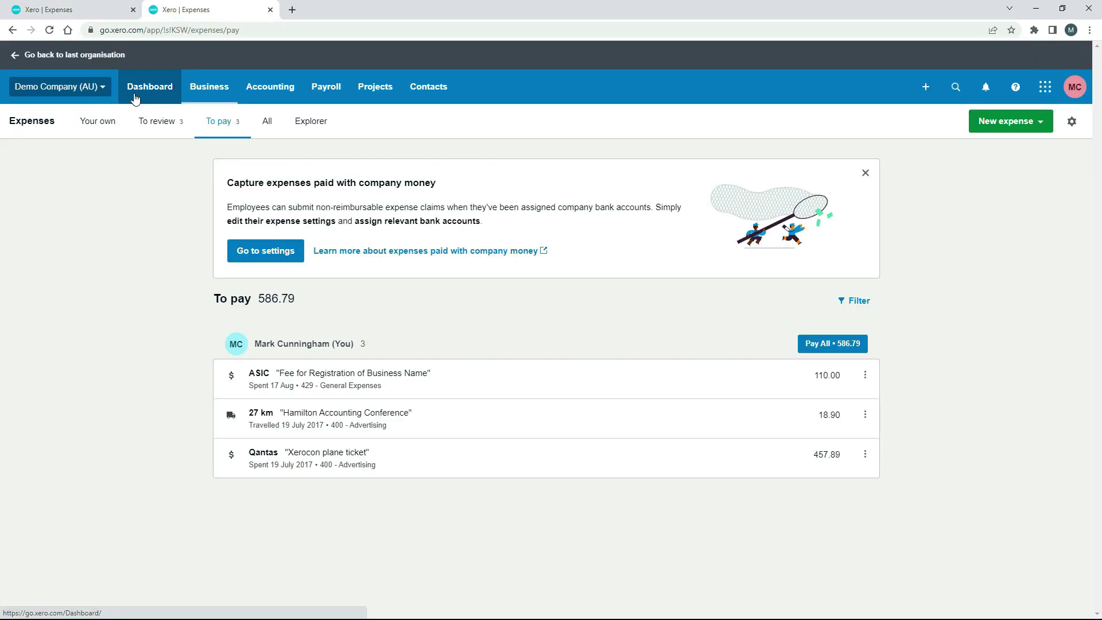
{"action": "left_click", "coordinate": [229, 95]}
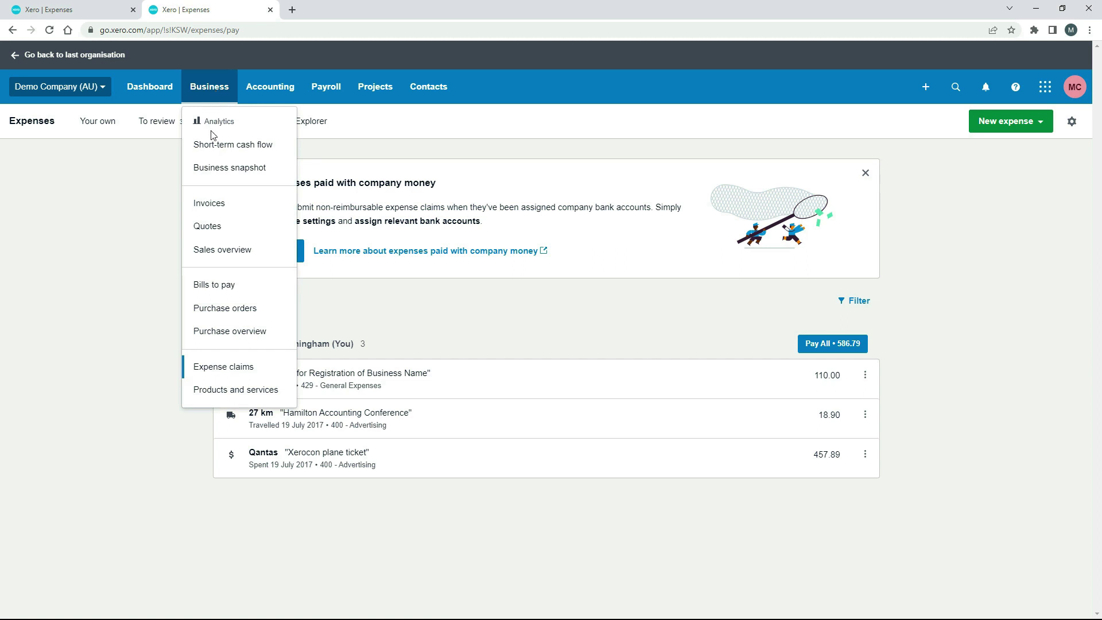
{"action": "left_click", "coordinate": [224, 291]}
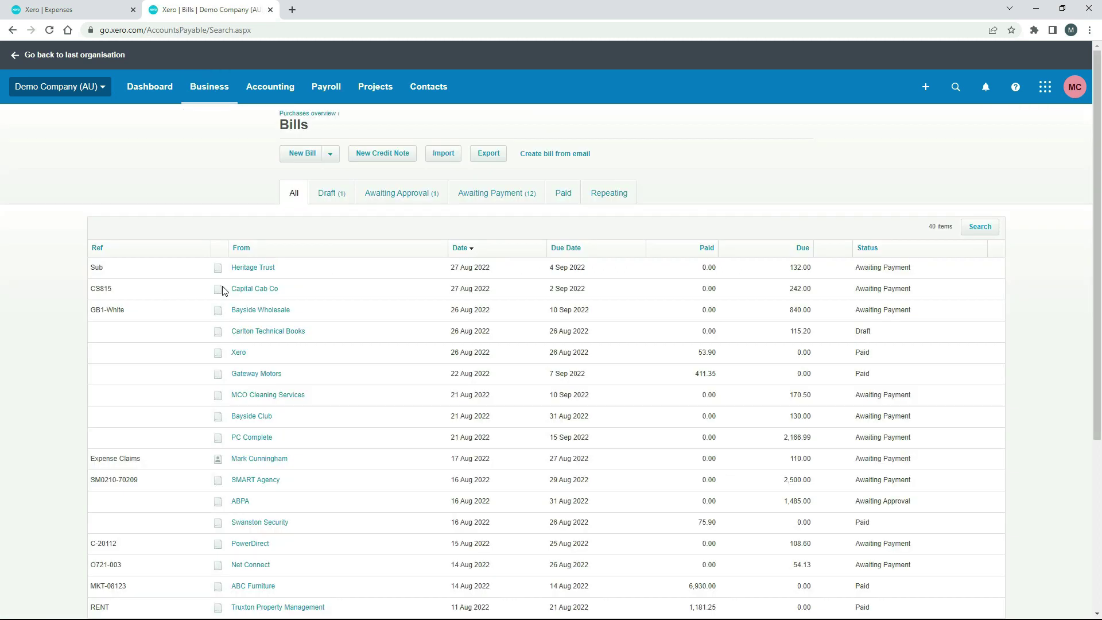
{"action": "left_click", "coordinate": [505, 199]}
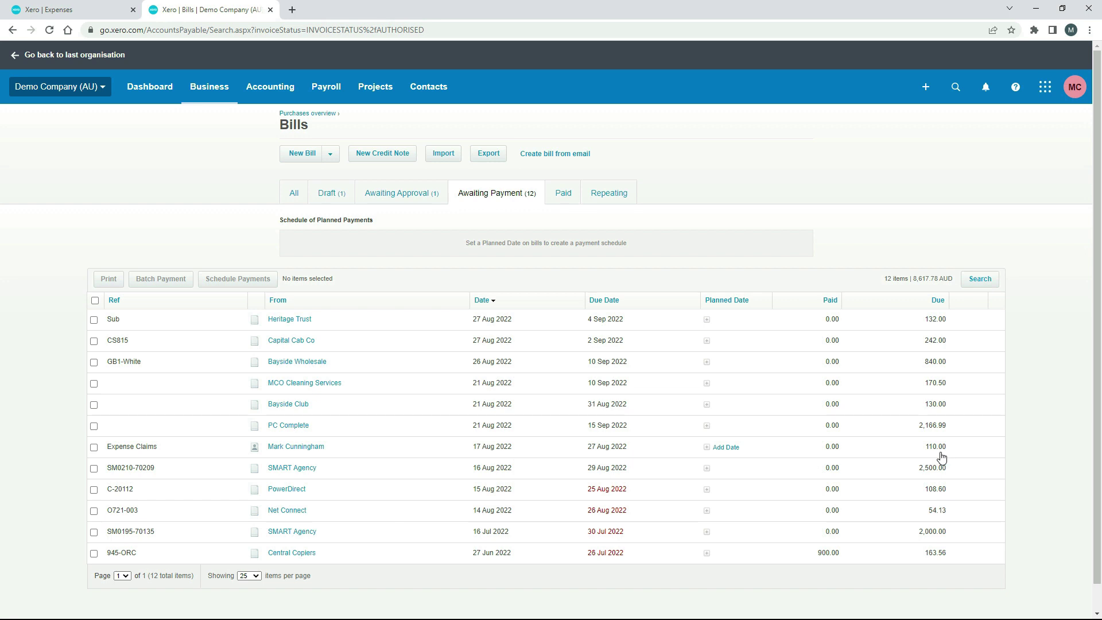
{"action": "left_click", "coordinate": [369, 453]}
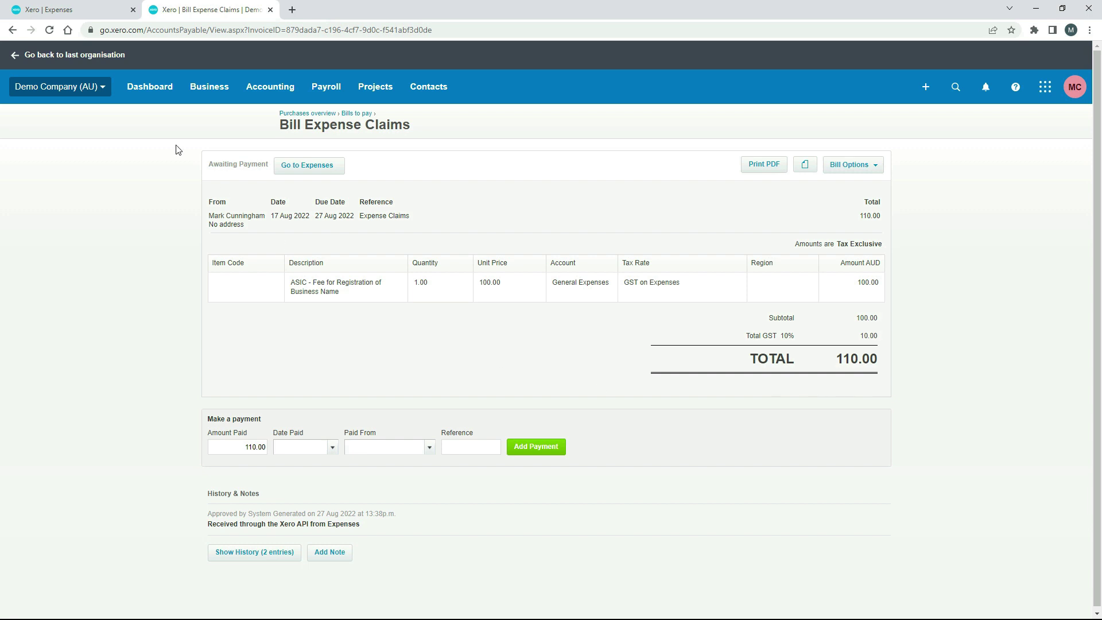
Step: Compare the pending expenses with the Expense Claims bill, then bring up the bill tab's options
{"action": "left_click", "coordinate": [68, 9]}
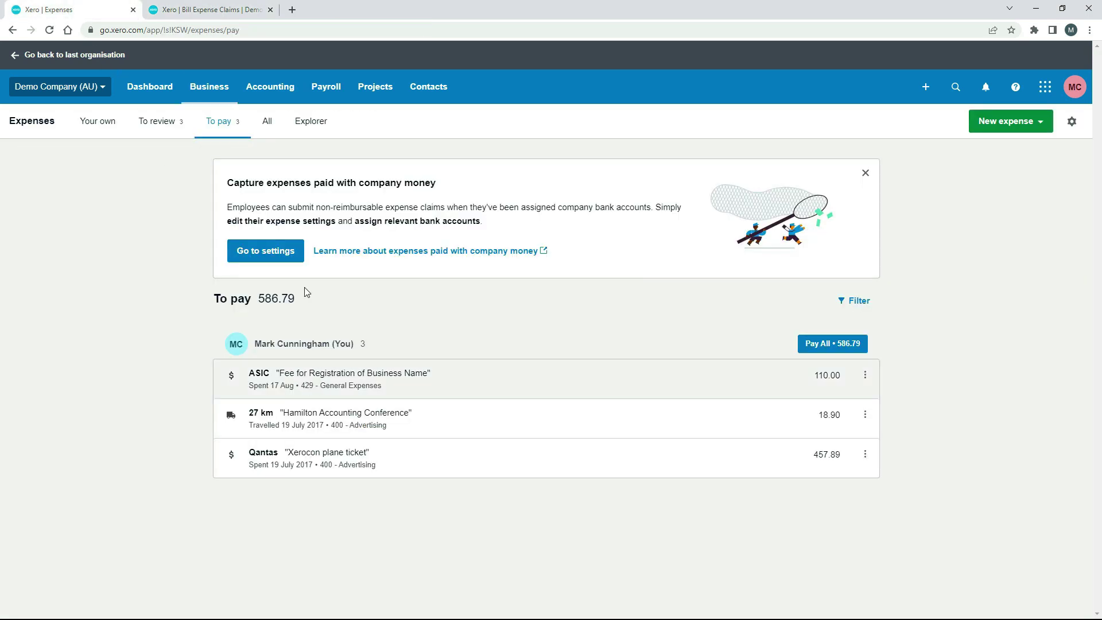
{"action": "left_click", "coordinate": [227, 7]}
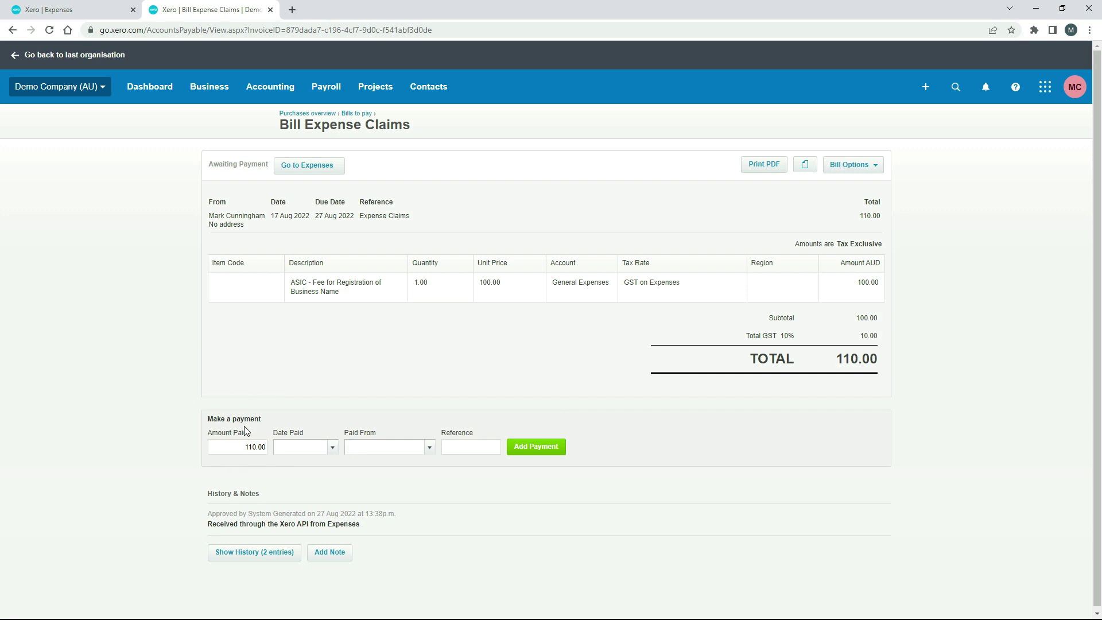
{"action": "right_click", "coordinate": [216, 12]}
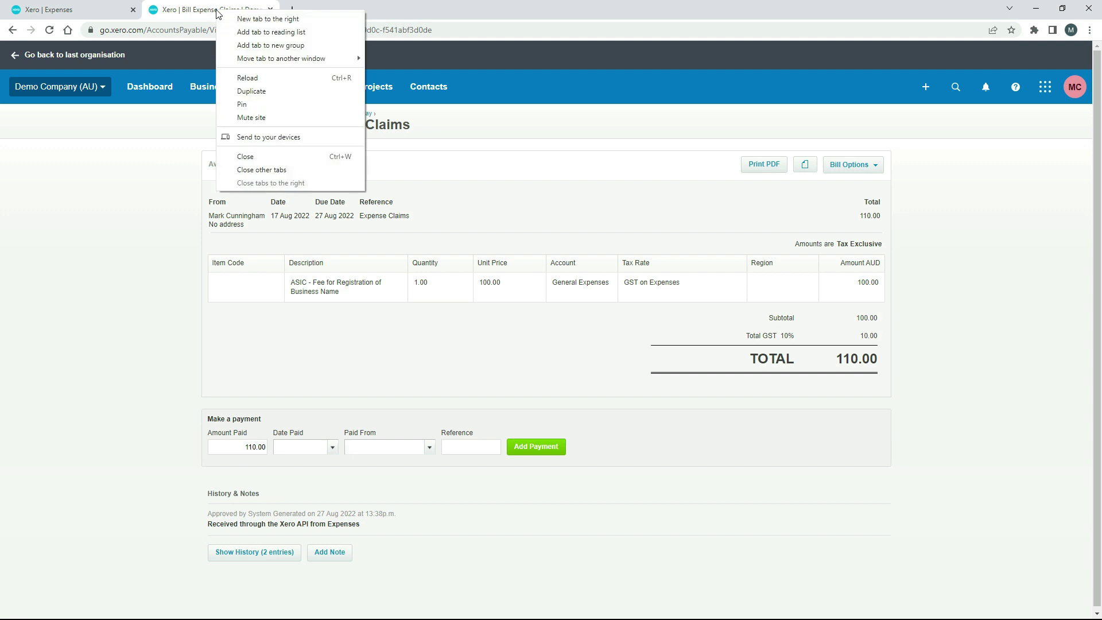
Step: Duplicate the bill tab and list the Liabilities accounts in the Chart of accounts, down to 881
{"action": "left_click", "coordinate": [284, 92]}
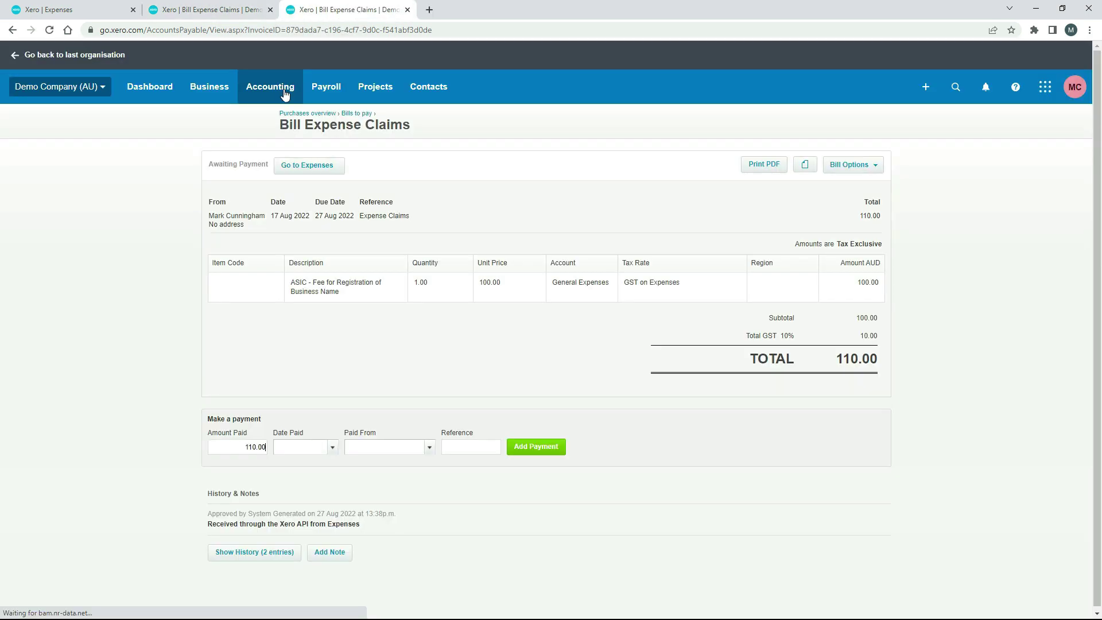
{"action": "left_click", "coordinate": [286, 92]}
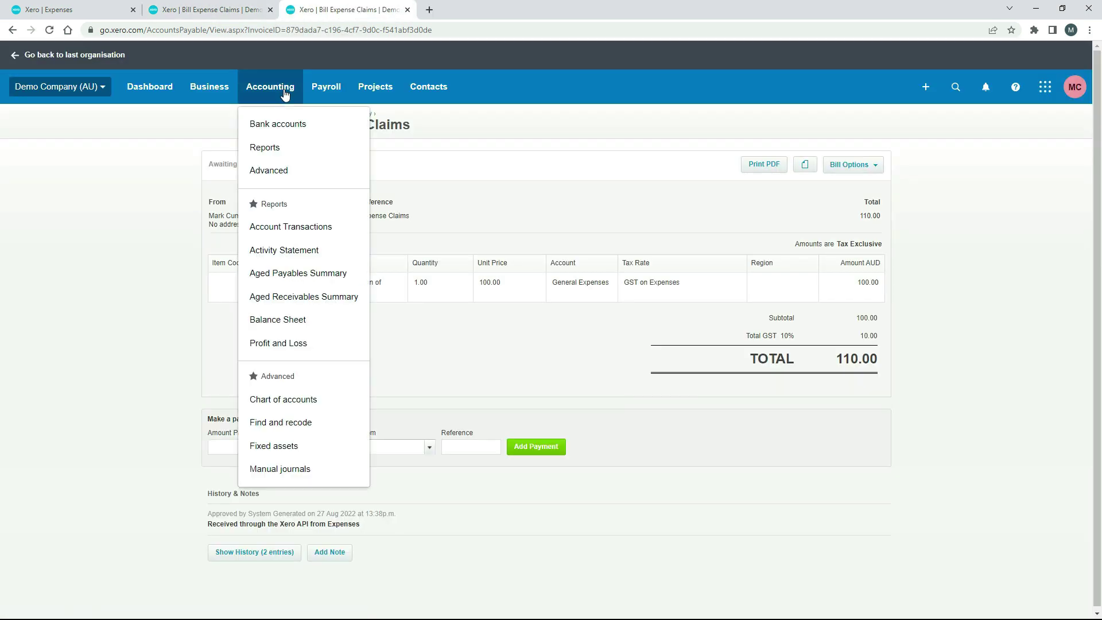
{"action": "left_click", "coordinate": [298, 400]}
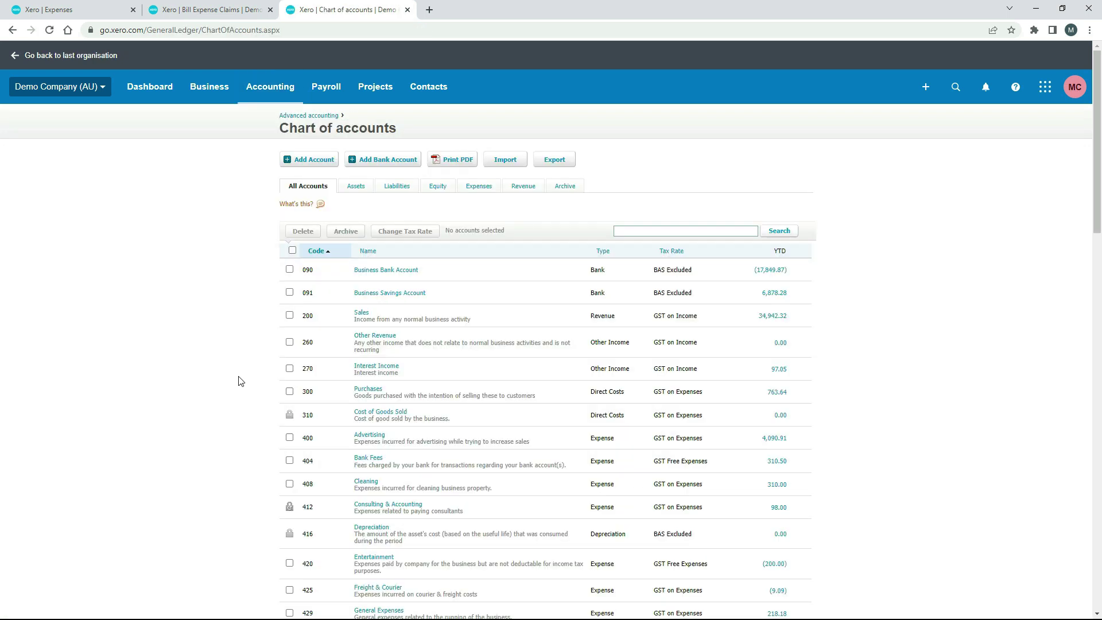
{"action": "left_click", "coordinate": [400, 190]}
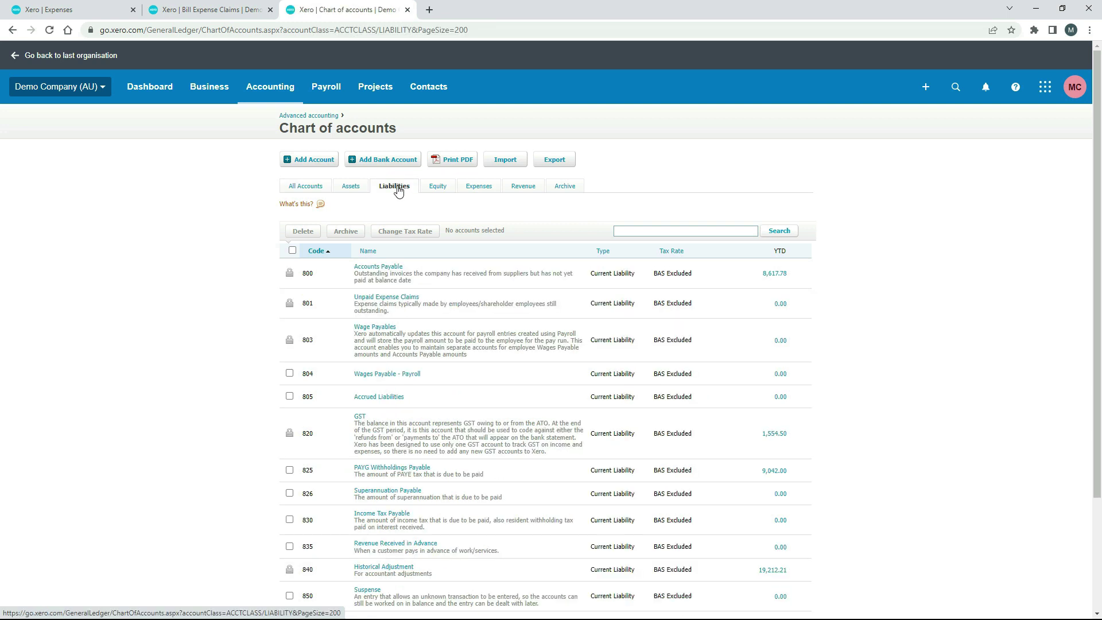
{"action": "scroll", "coordinate": [4, 310], "scroll_direction": "down", "scroll_amount": 3}
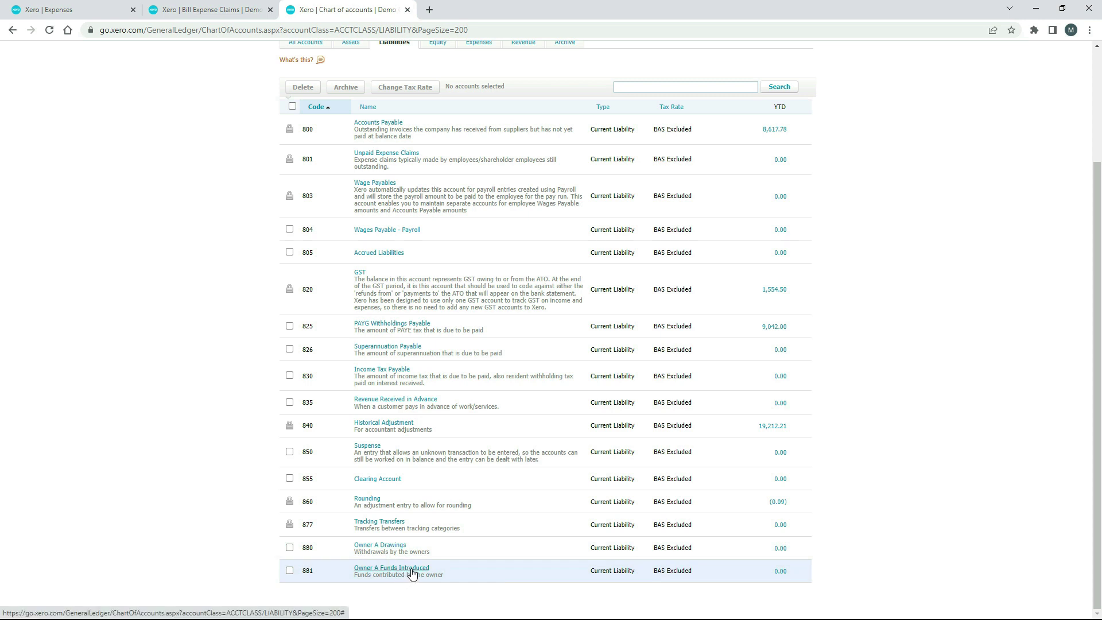
Step: Review the Owner A Funds Introduced account's name and BAS Excluded tax setting
{"action": "left_click", "coordinate": [412, 569]}
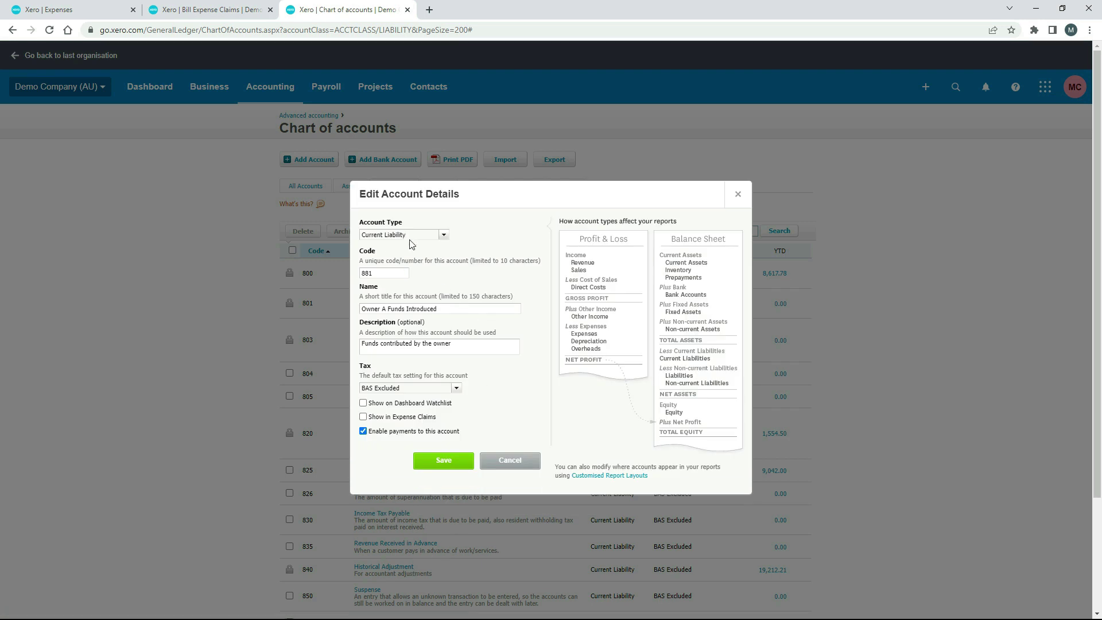
{"action": "left_click", "coordinate": [384, 309]}
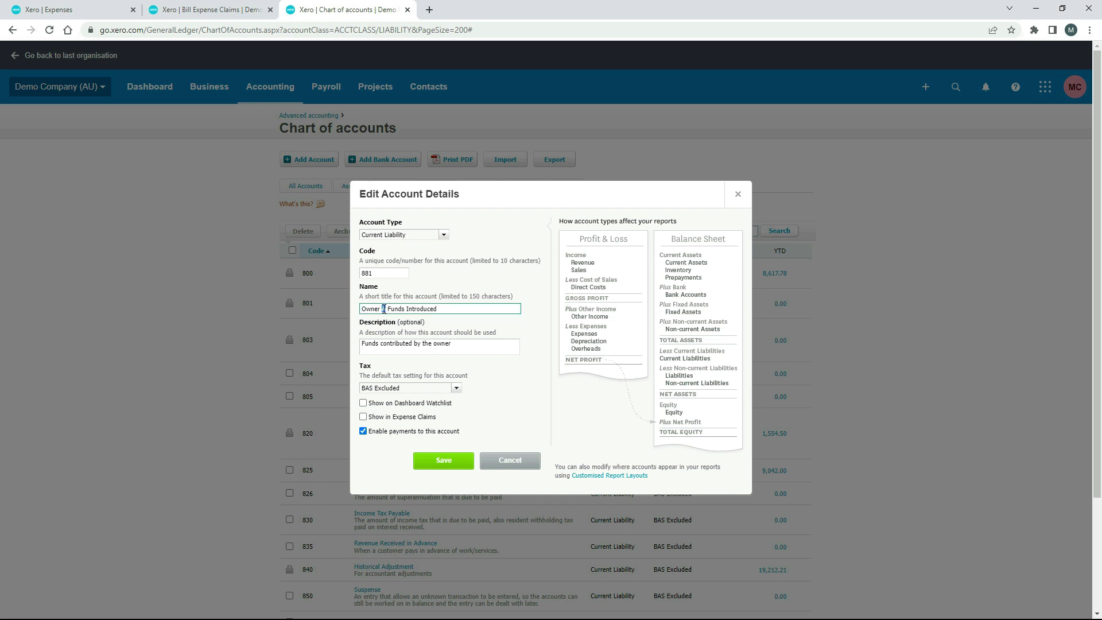
{"action": "left_click", "coordinate": [533, 325]}
{"action": "left_click", "coordinate": [457, 389]}
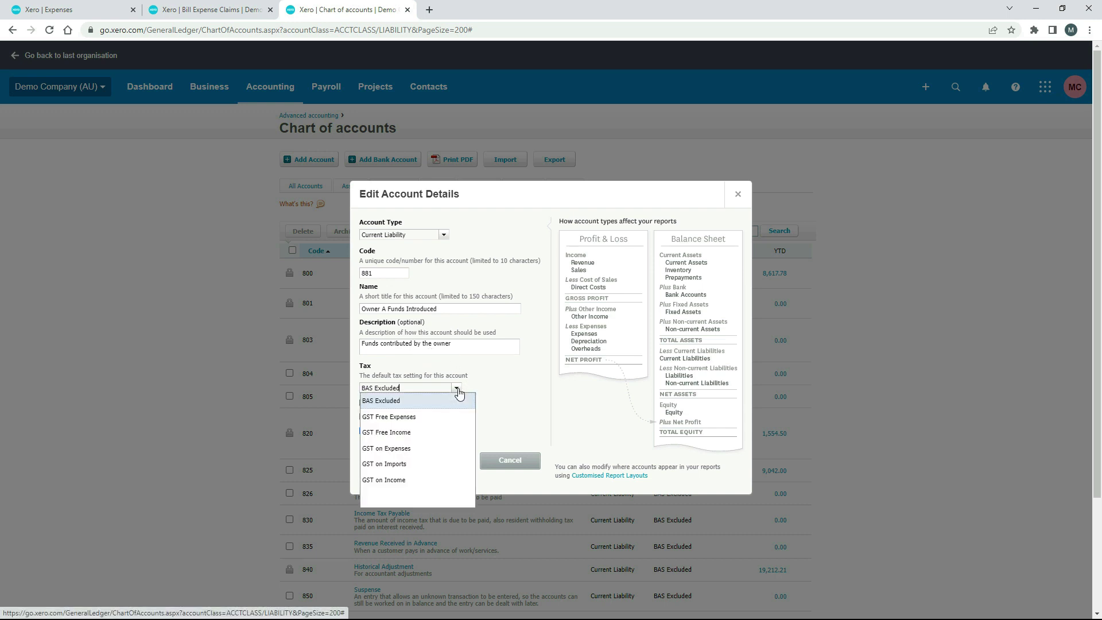
{"action": "left_click", "coordinate": [481, 391]}
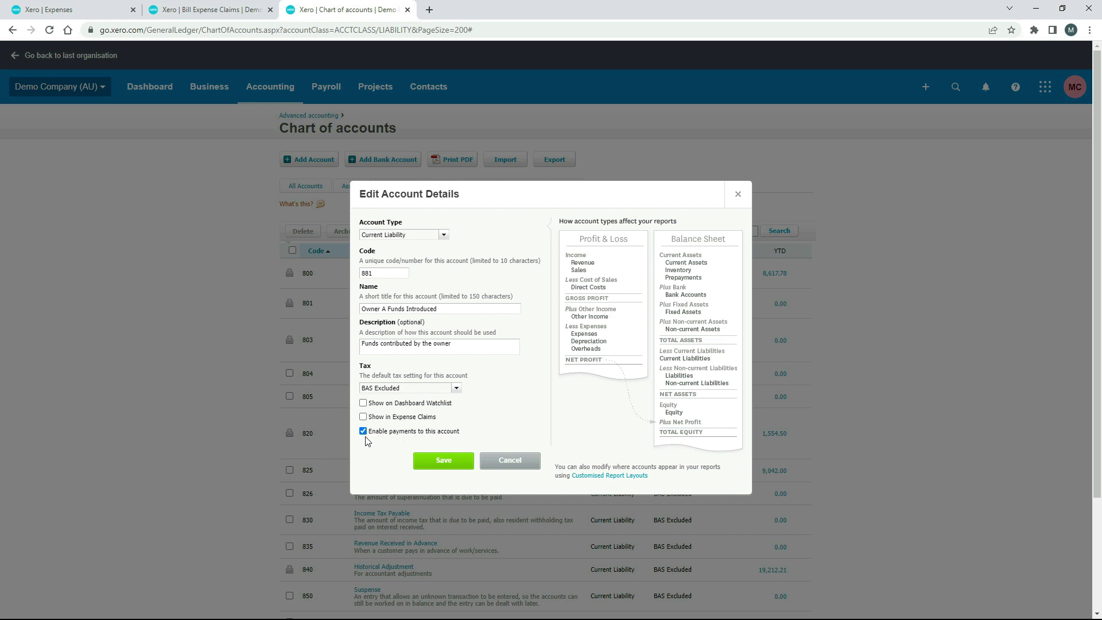
Step: Cancel the account details unchanged and return to the Expense Claims bill
{"action": "left_click", "coordinate": [213, 10]}
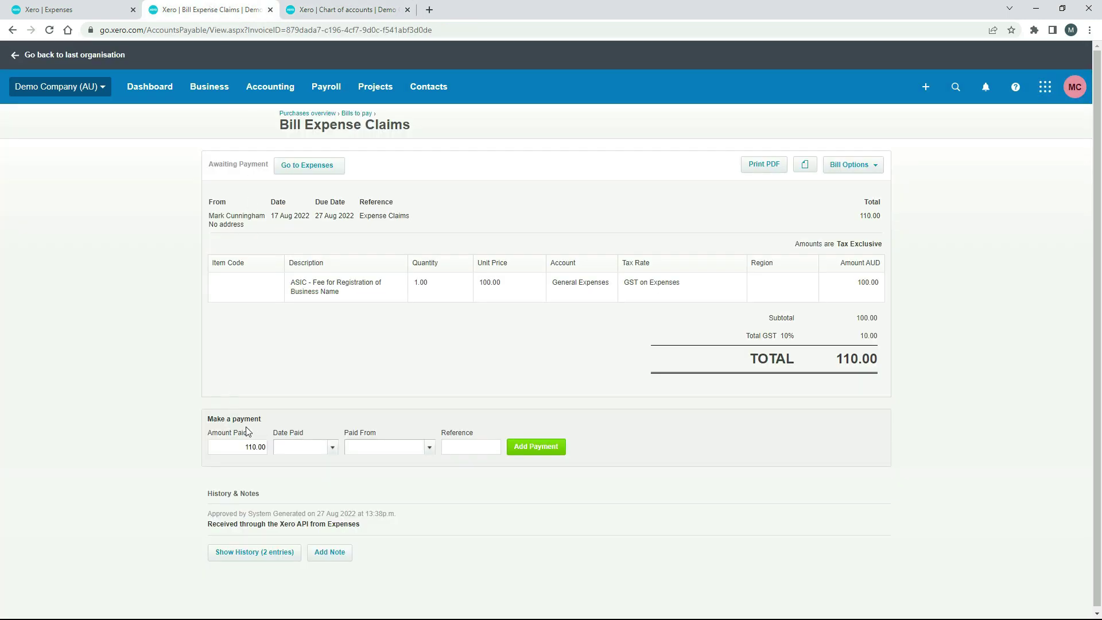
{"action": "left_click", "coordinate": [356, 10]}
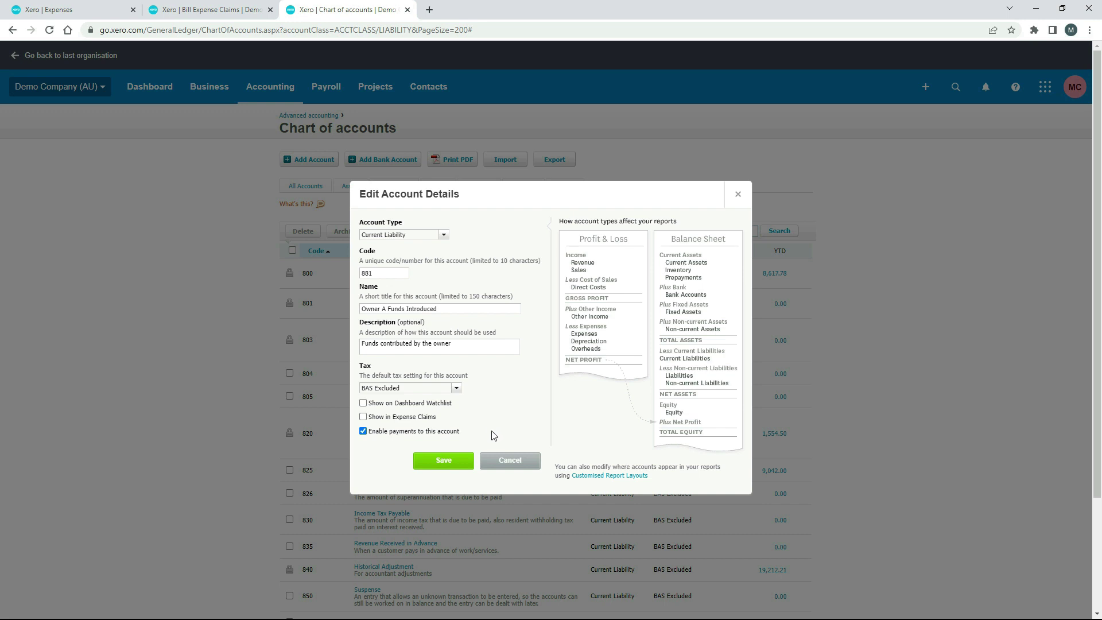
{"action": "left_click", "coordinate": [510, 463]}
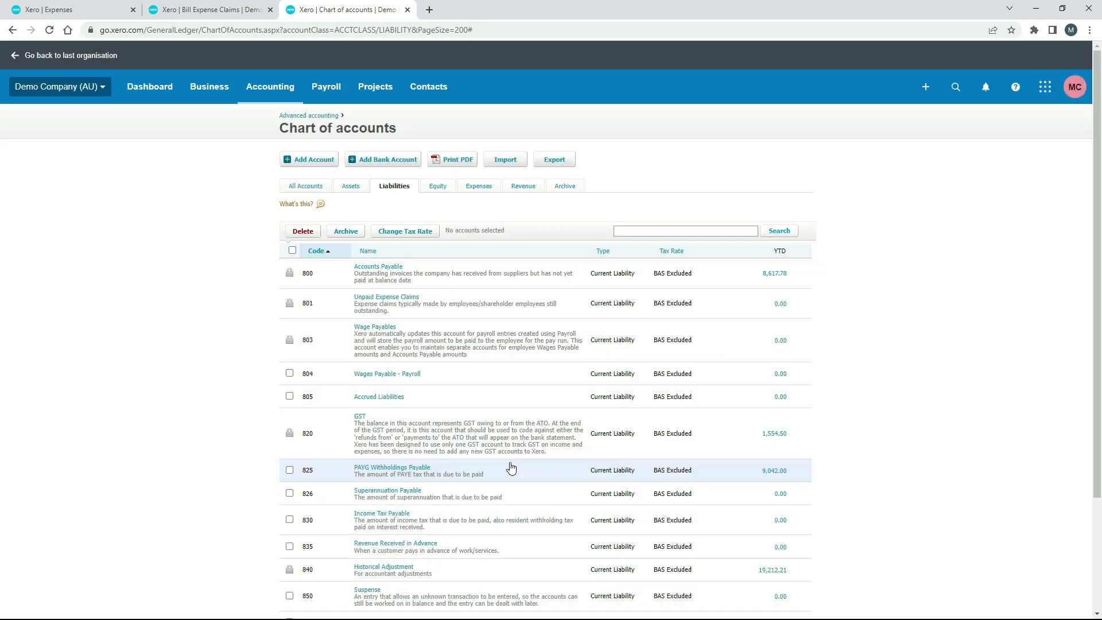
{"action": "left_click", "coordinate": [240, 12]}
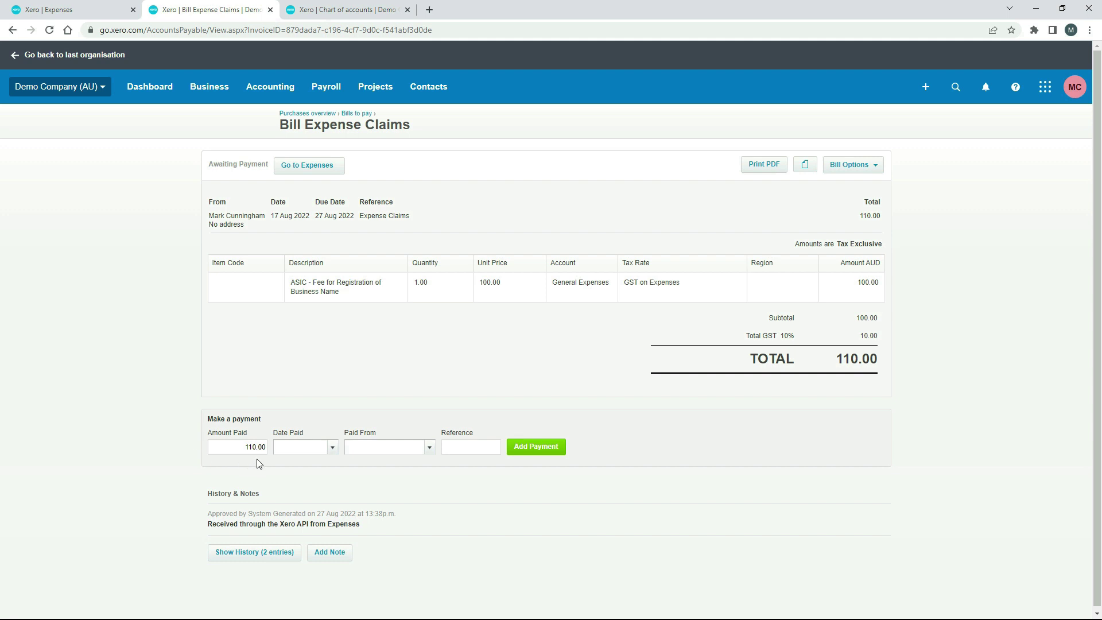
Step: Set the payment date to 17 Aug 2022, paid from 881 - Owner A Funds Introduced
{"action": "left_click", "coordinate": [332, 449]}
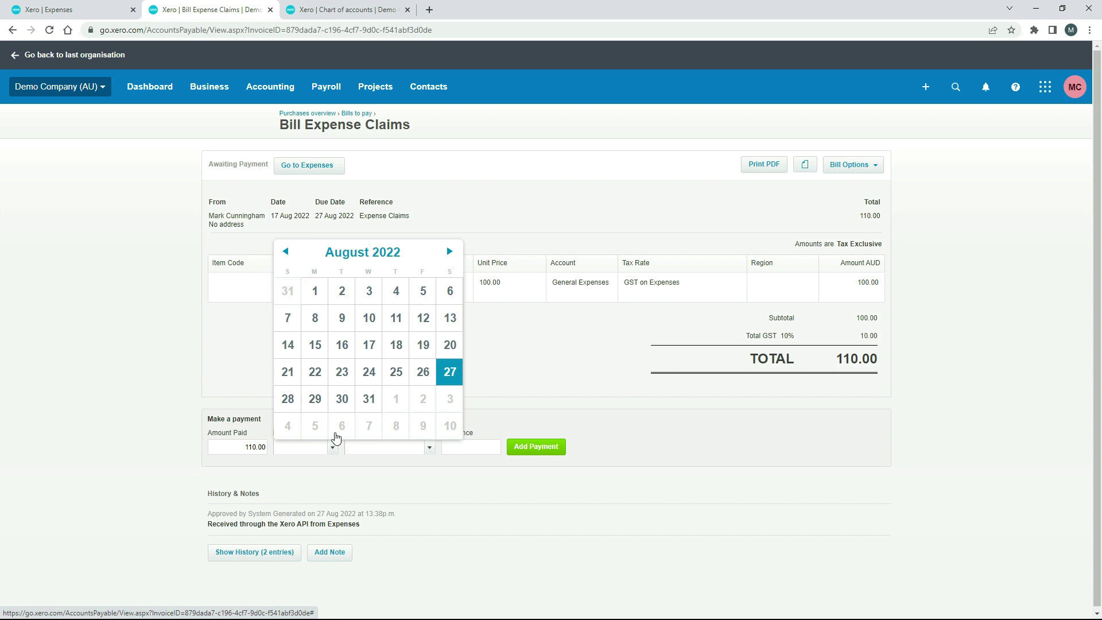
{"action": "left_click", "coordinate": [368, 345]}
{"action": "left_click", "coordinate": [429, 449]}
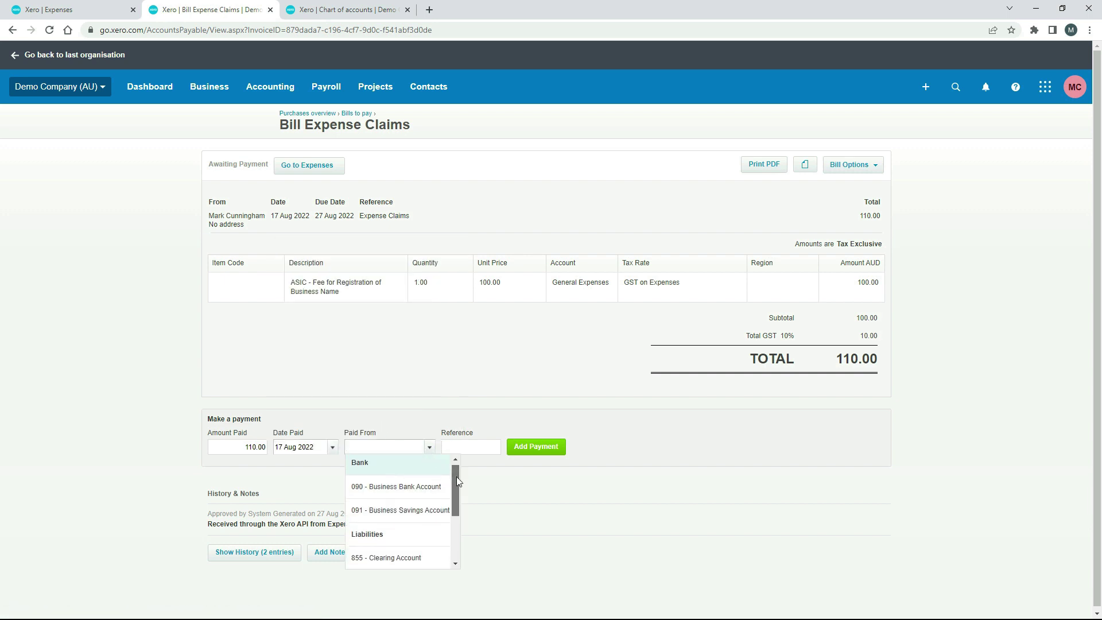
{"action": "left_click_drag", "start_coordinate": [456, 476], "coordinate": [457, 484]}
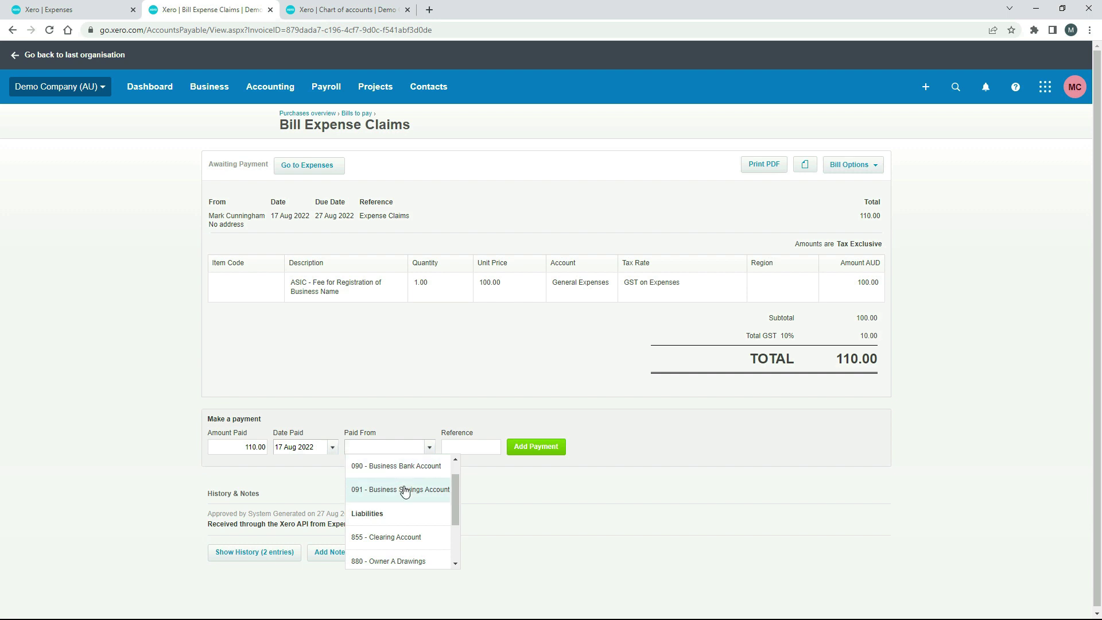
{"action": "left_click_drag", "start_coordinate": [456, 482], "coordinate": [456, 514]}
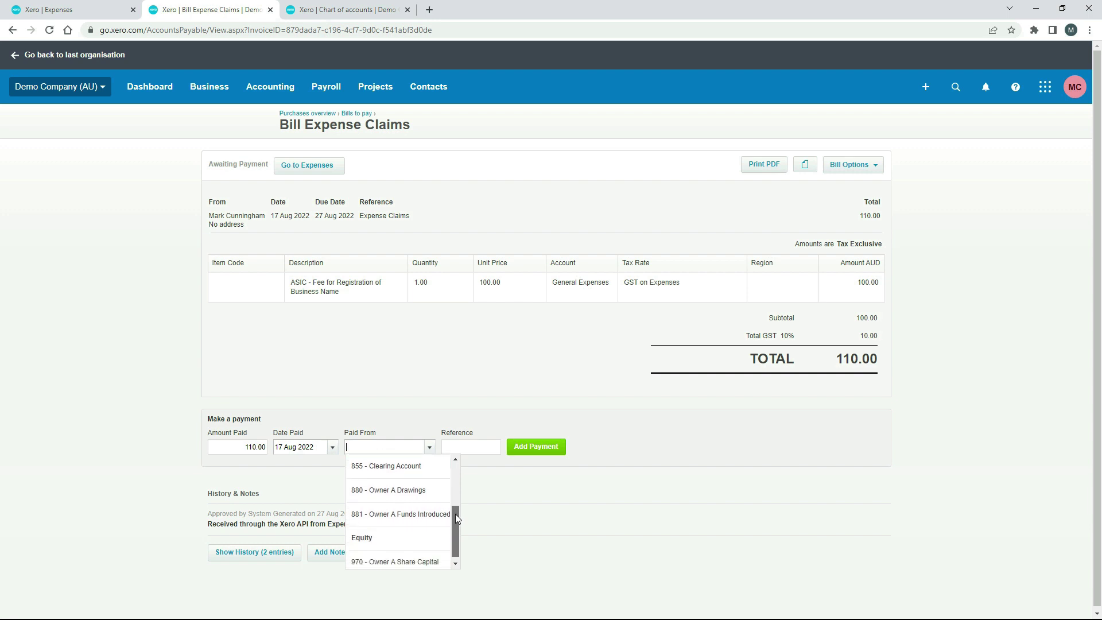
{"action": "left_click", "coordinate": [394, 515]}
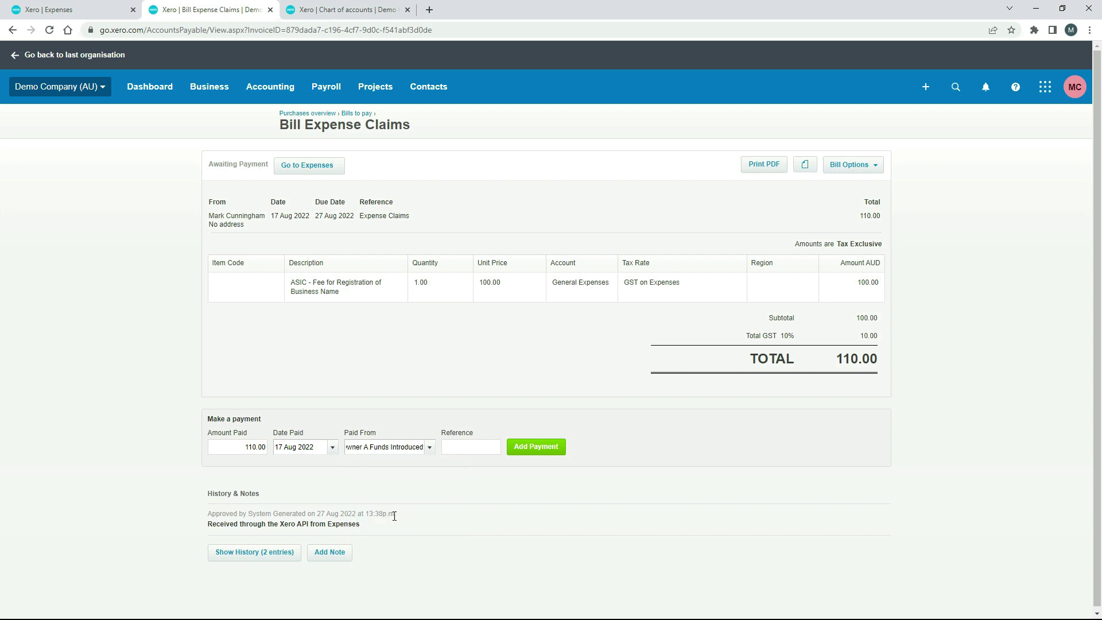
Step: Recheck the liability accounts, then add the 110.00 payment to the bill
{"action": "left_click", "coordinate": [339, 12]}
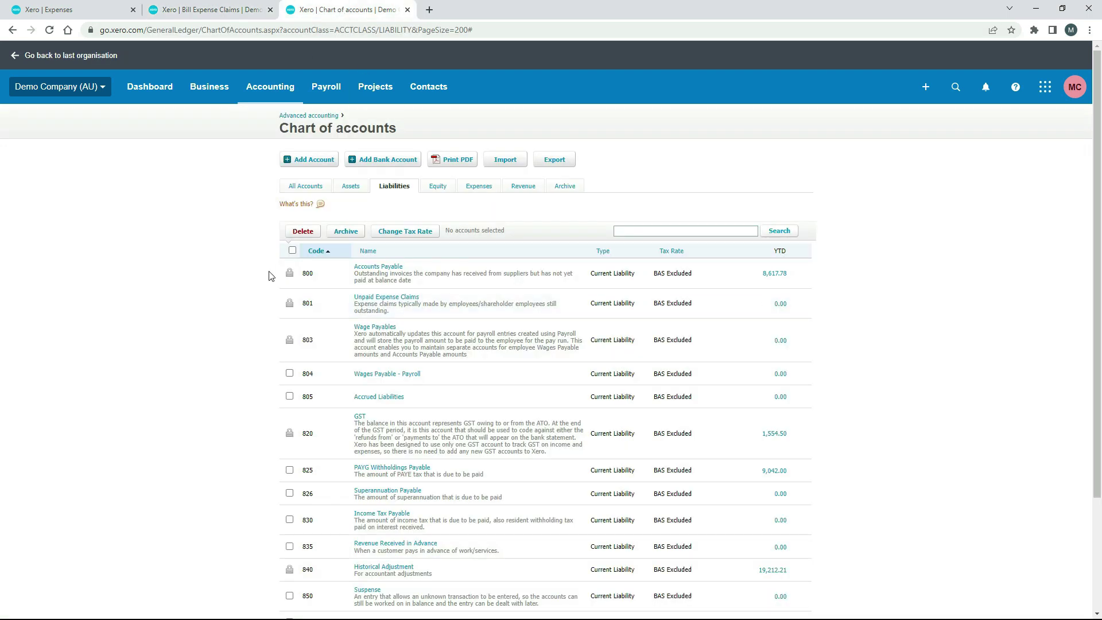
{"action": "scroll", "coordinate": [1, 266], "scroll_direction": "down", "scroll_amount": 3}
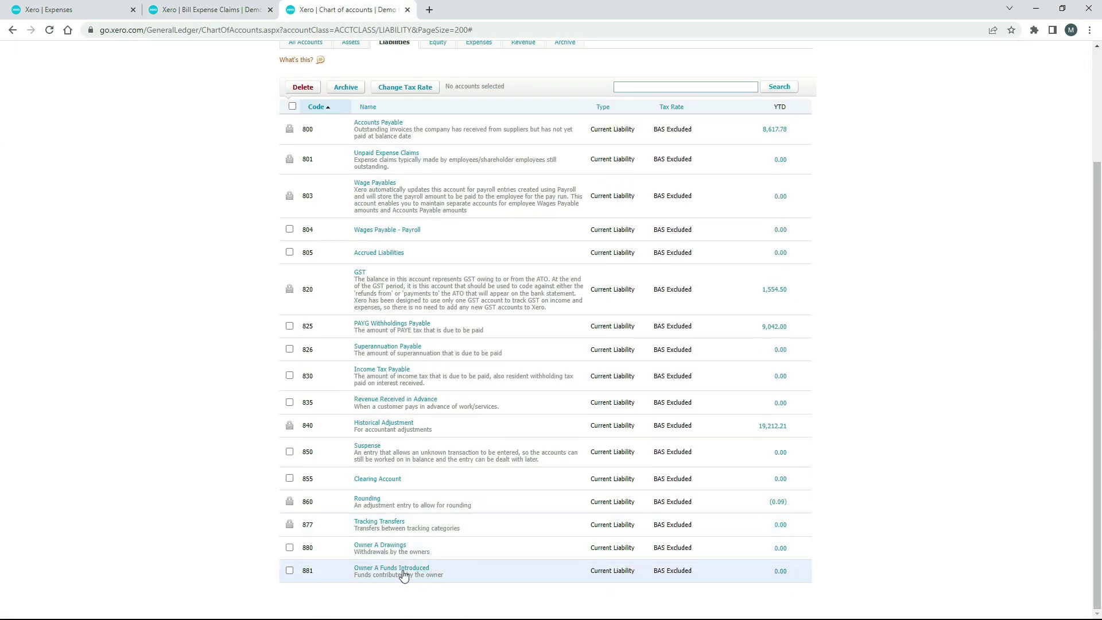
{"action": "left_click", "coordinate": [228, 8]}
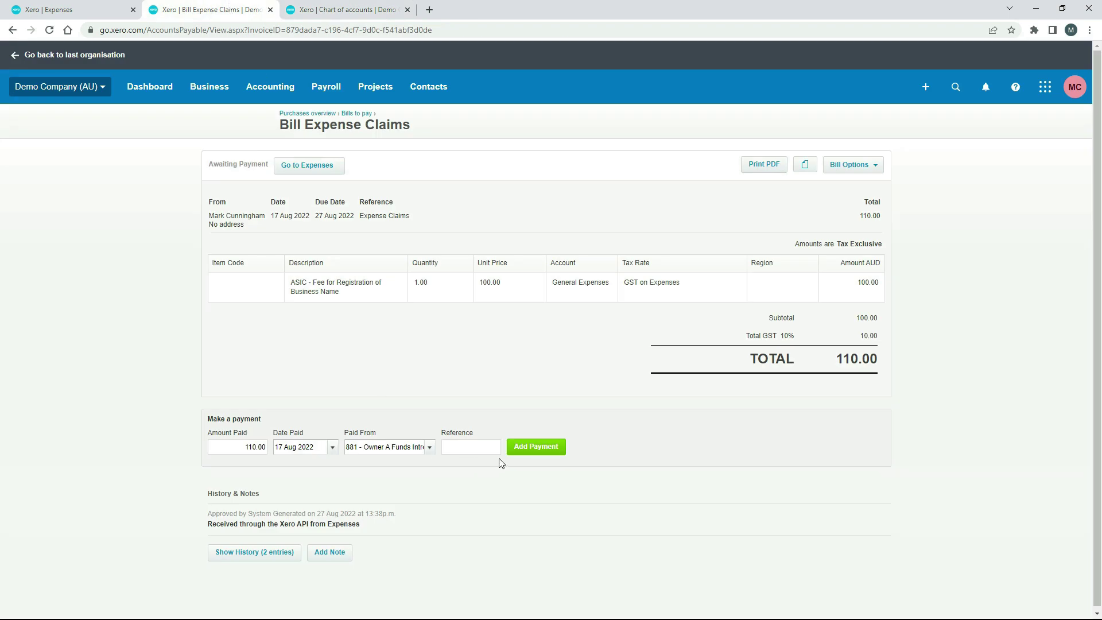
{"action": "left_click", "coordinate": [539, 449]}
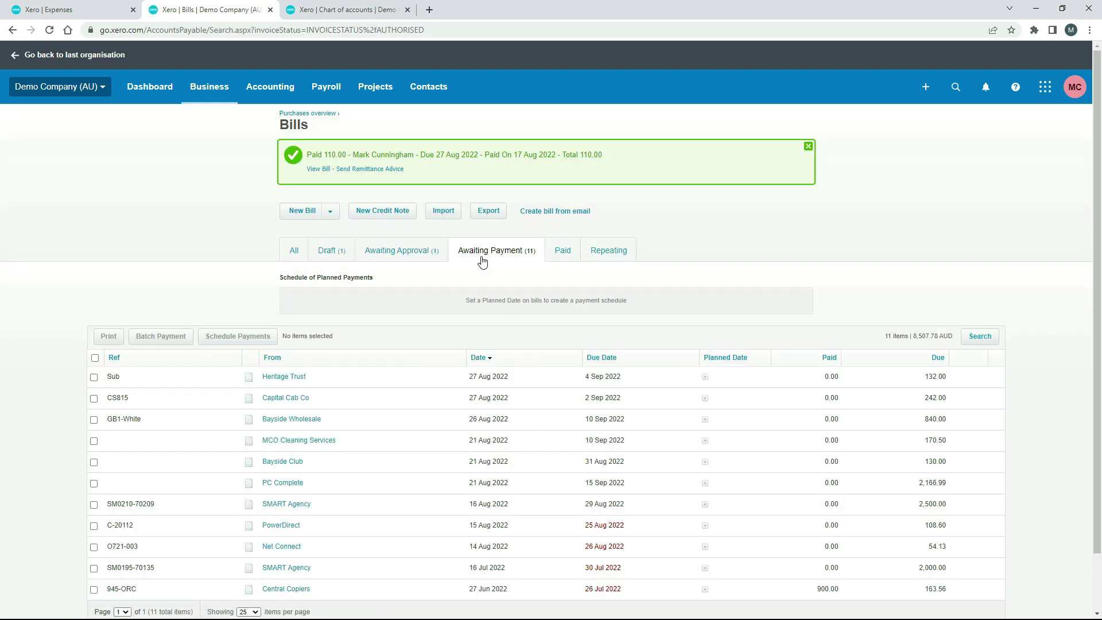
Step: Verify the paid Expense Claims bill shows 0.00 due, then return to the Expenses to-pay list
{"action": "left_click", "coordinate": [562, 251]}
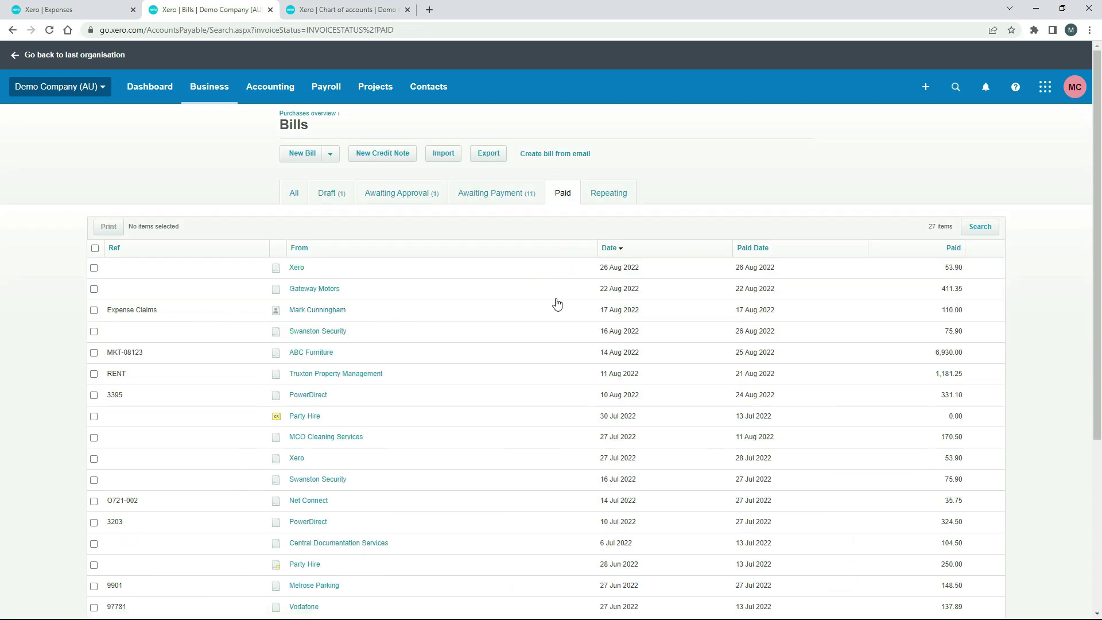
{"action": "left_click", "coordinate": [470, 316]}
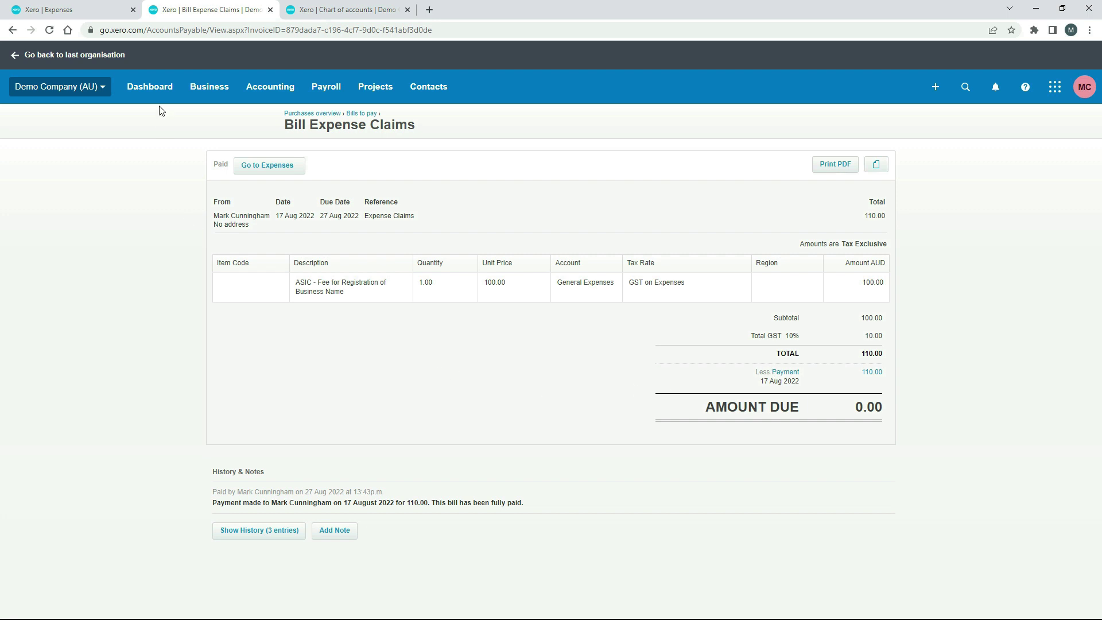
{"action": "left_click", "coordinate": [105, 9]}
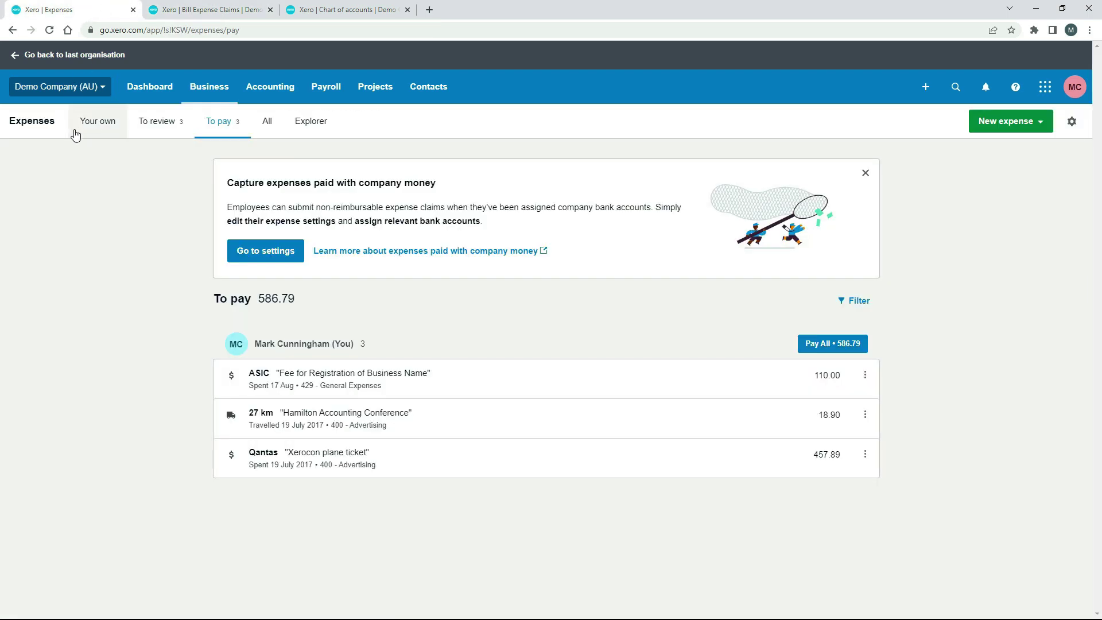
Step: Refresh Expenses and list all claims, showing the ASIC claim Paid and 476.79 still owed
{"action": "left_click", "coordinate": [49, 30]}
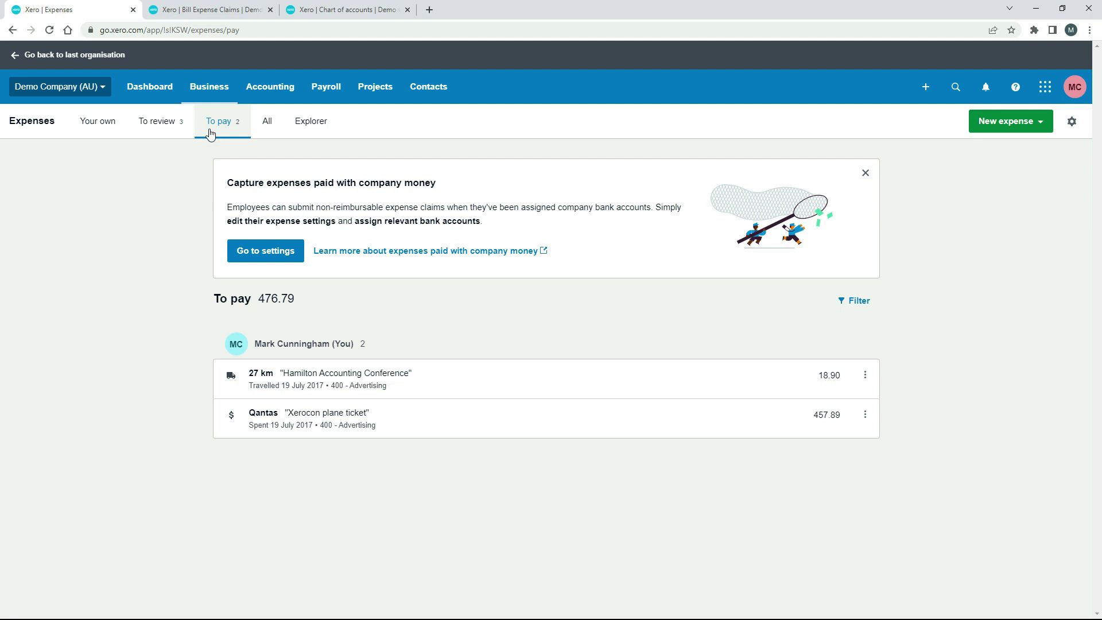
{"action": "left_click", "coordinate": [261, 127]}
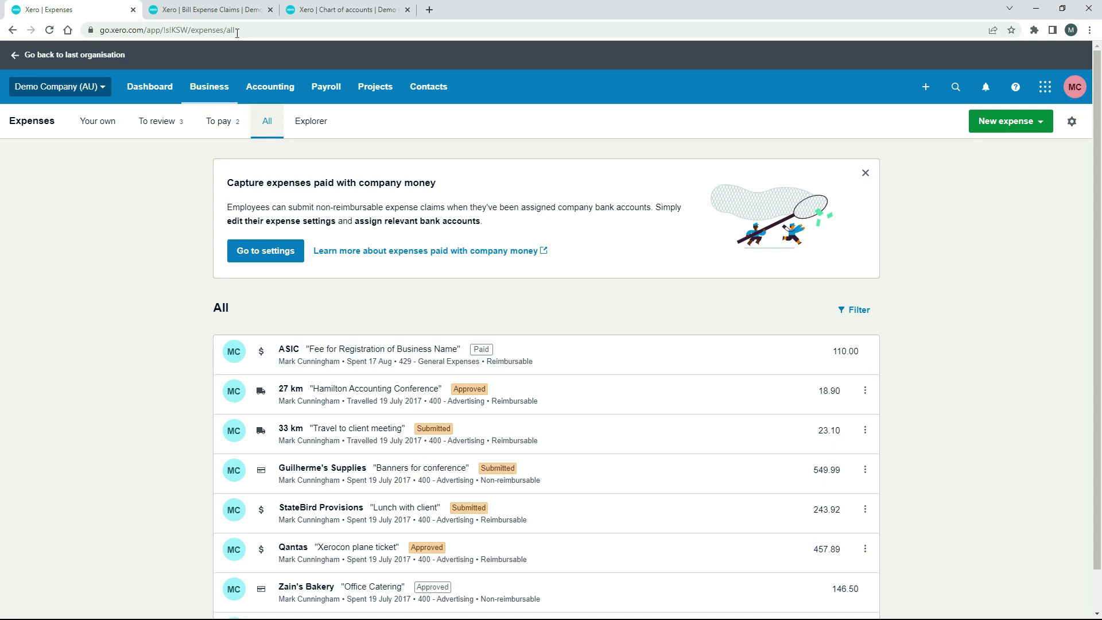
{"action": "left_click", "coordinate": [234, 10]}
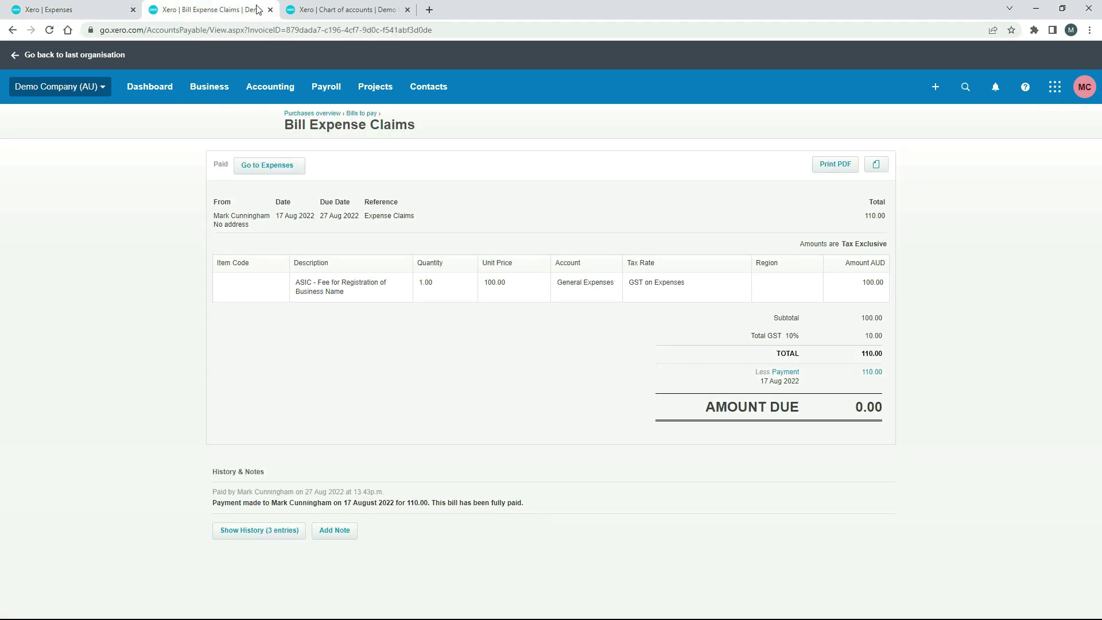
Step: Open the Profit and Loss report in a duplicated chart-of-accounts tab
{"action": "left_click", "coordinate": [356, 10]}
{"action": "right_click", "coordinate": [358, 10]}
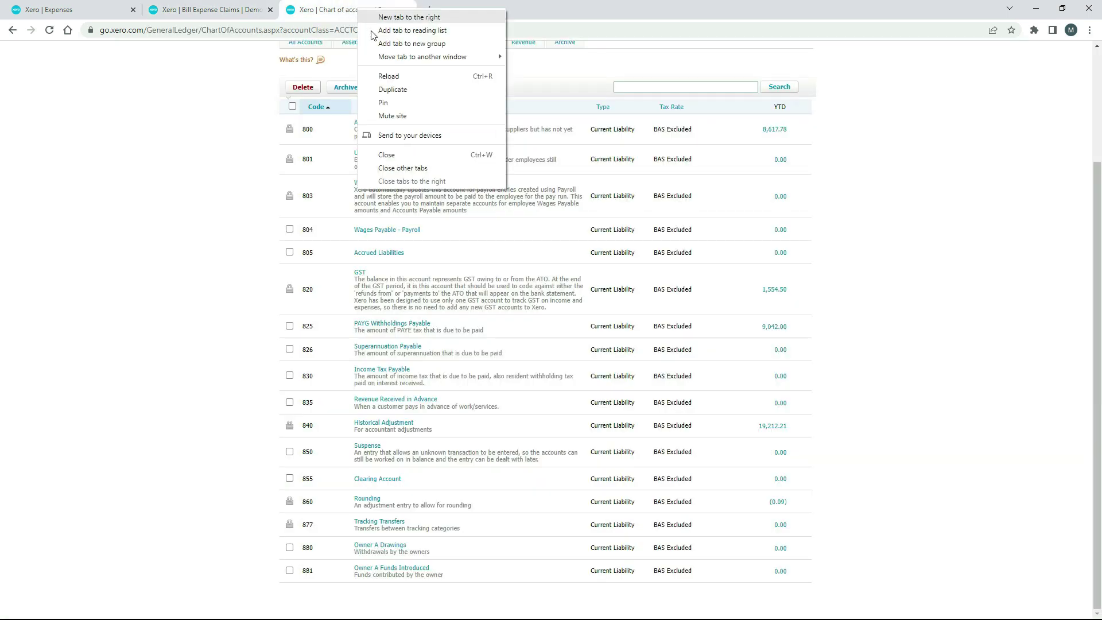
{"action": "left_click", "coordinate": [431, 93]}
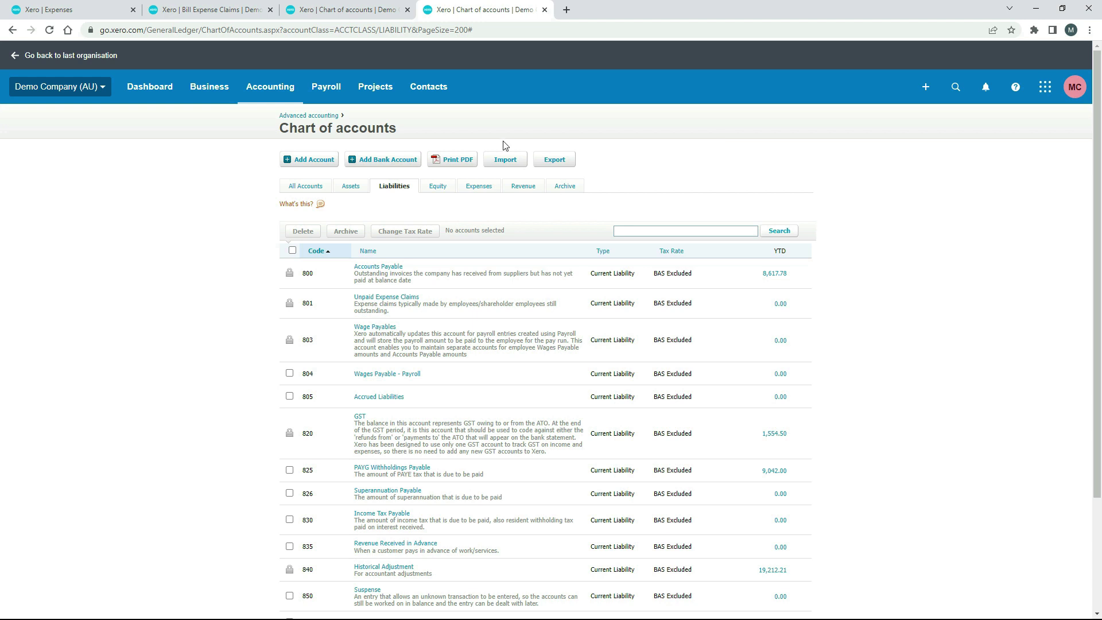
{"action": "left_click", "coordinate": [273, 92]}
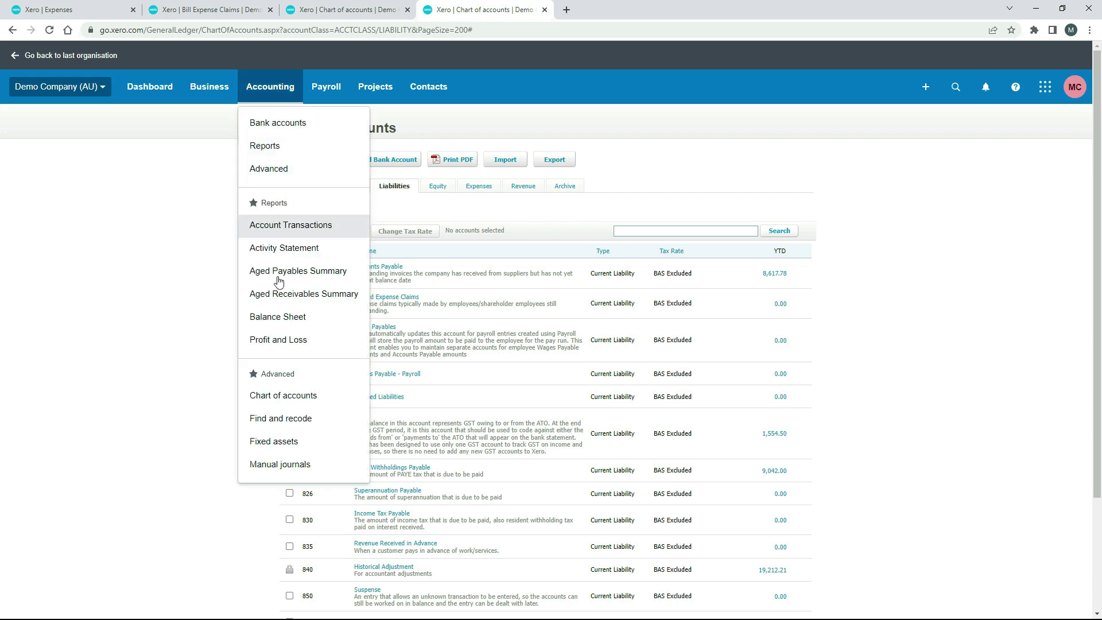
{"action": "left_click", "coordinate": [286, 348]}
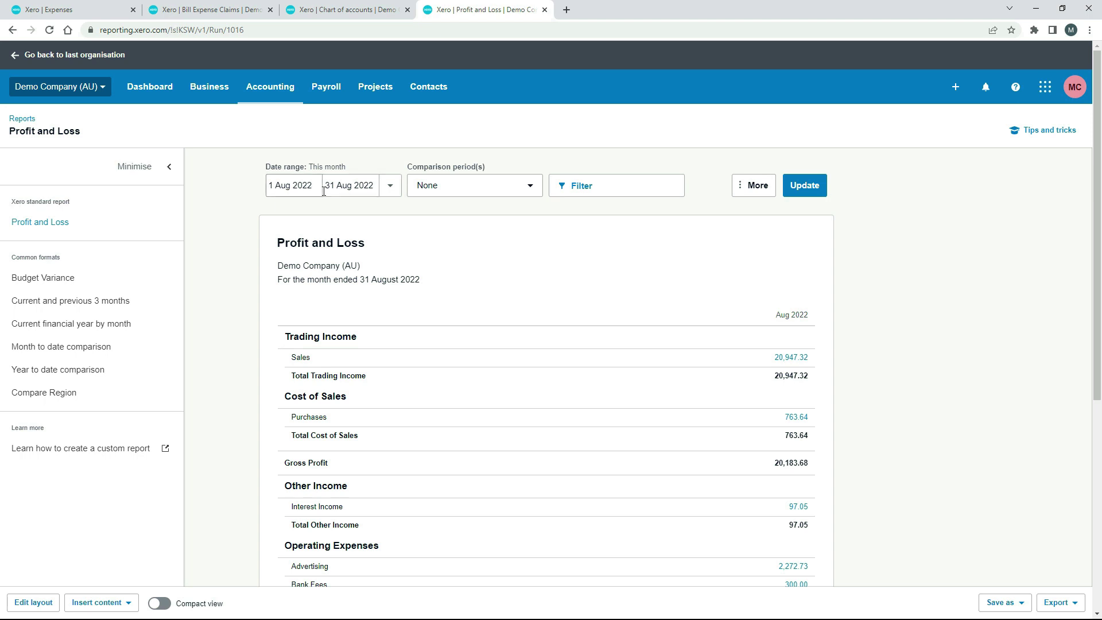
Step: Drill into the General Expenses amount of 218.18 to see the 100.00 ASIC fee
{"action": "left_click", "coordinate": [218, 10]}
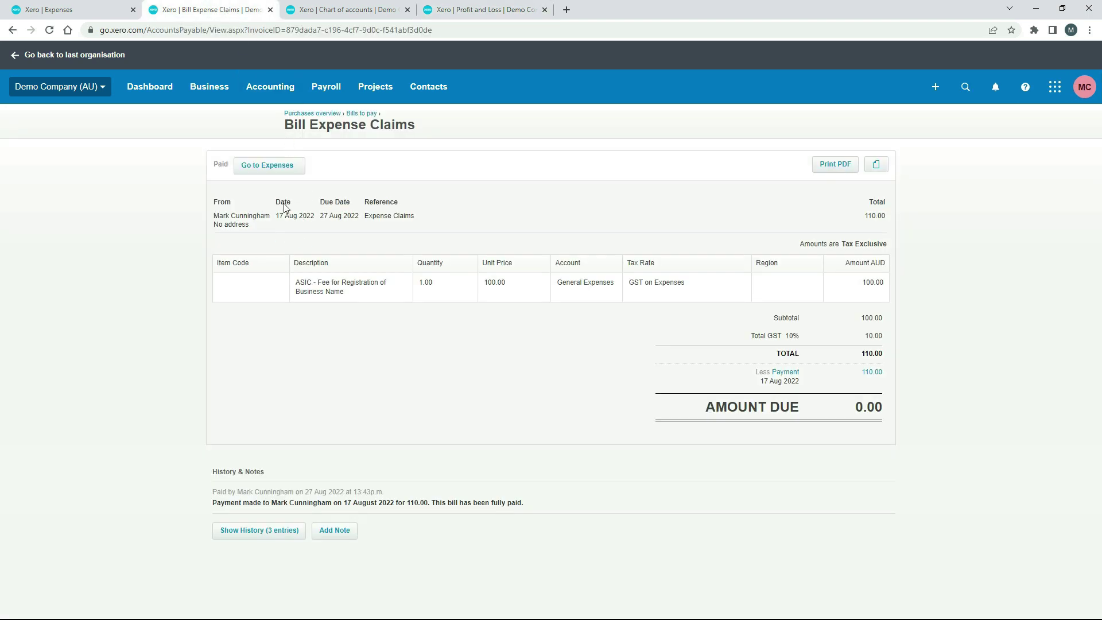
{"action": "left_click", "coordinate": [485, 10]}
{"action": "left_click_drag", "start_coordinate": [1098, 261], "coordinate": [1097, 411]}
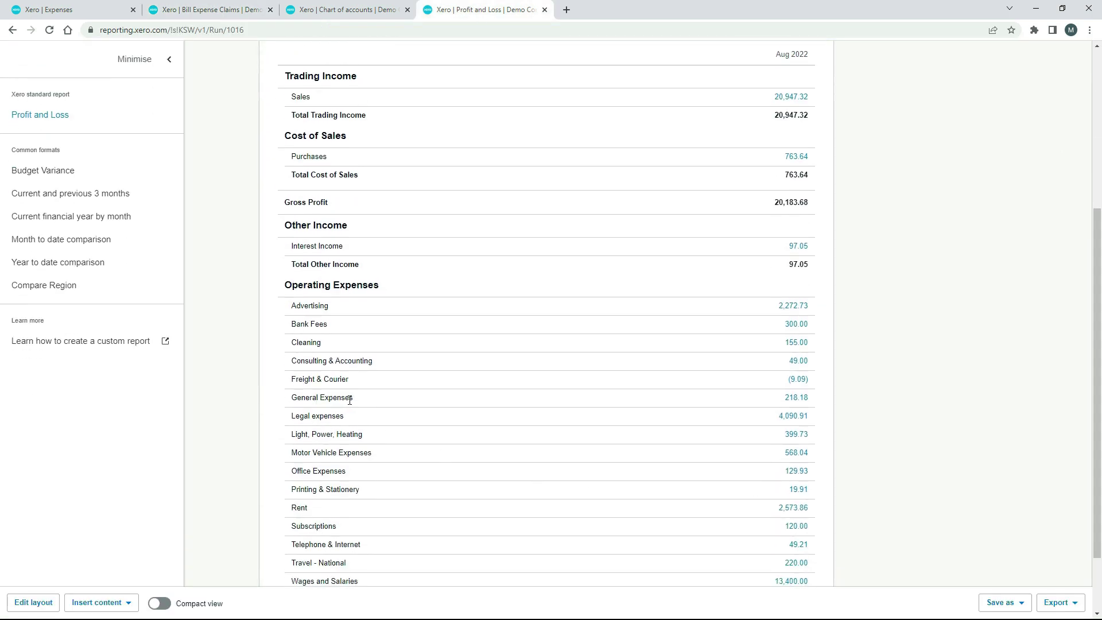
{"action": "left_click", "coordinate": [797, 398]}
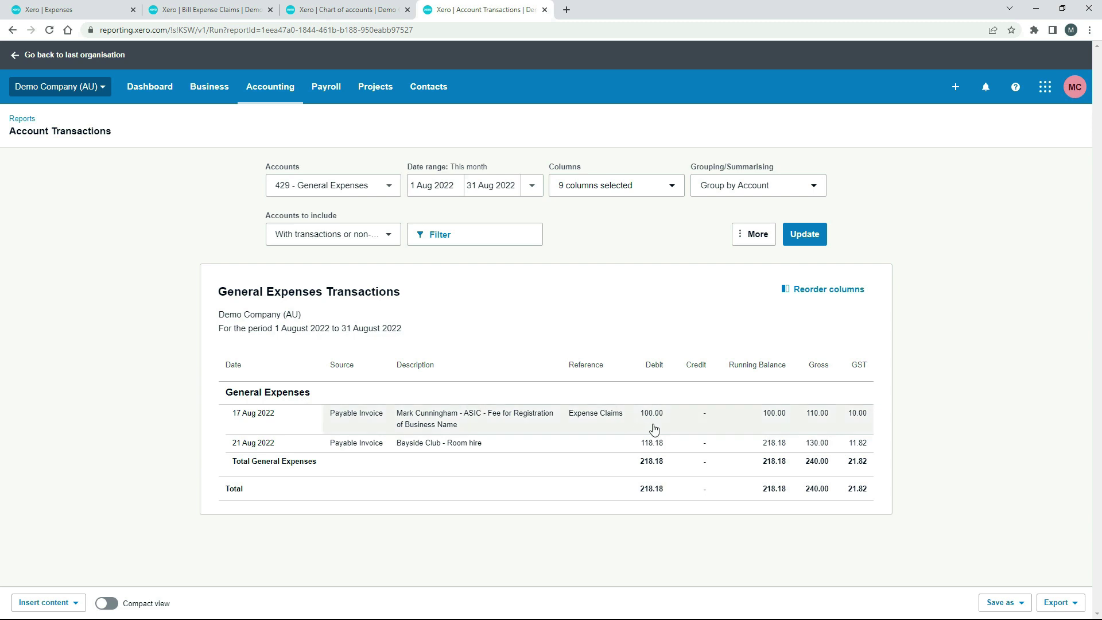
Step: Open the Balance Sheet report from the Accounting reports list
{"action": "right_click", "coordinate": [487, 8]}
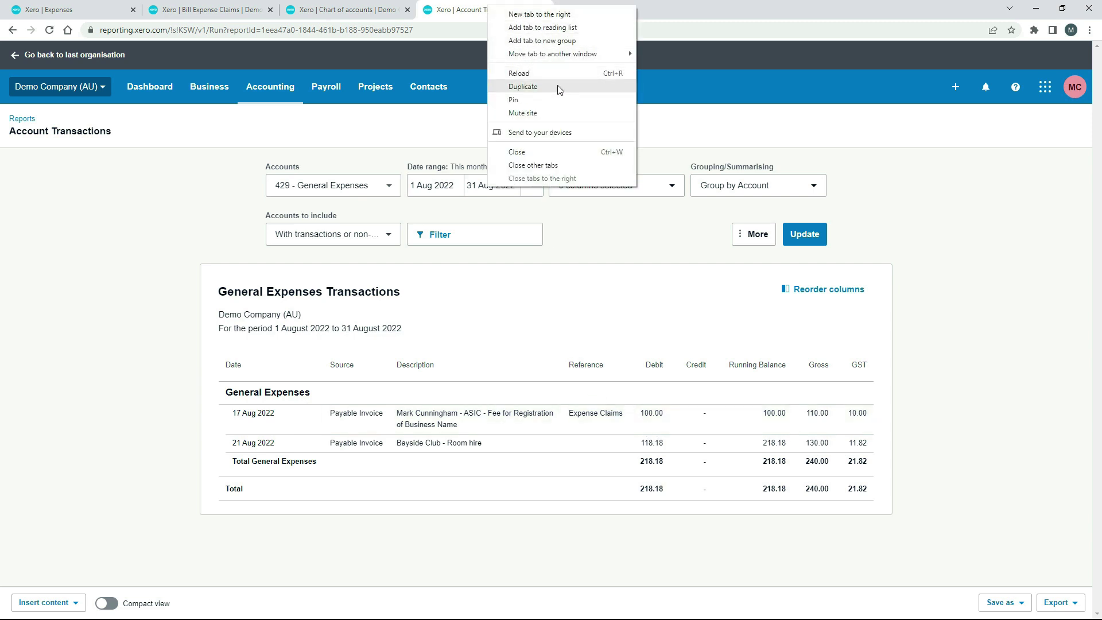
{"action": "key", "text": "Escape"}
{"action": "left_click", "coordinate": [290, 95]}
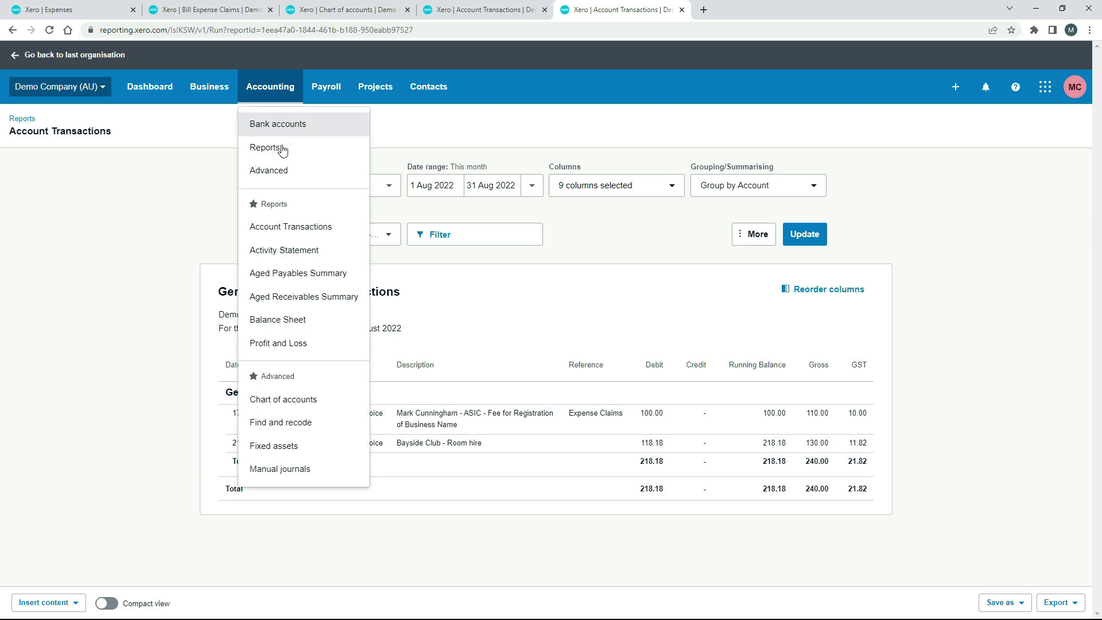
{"action": "left_click", "coordinate": [276, 319]}
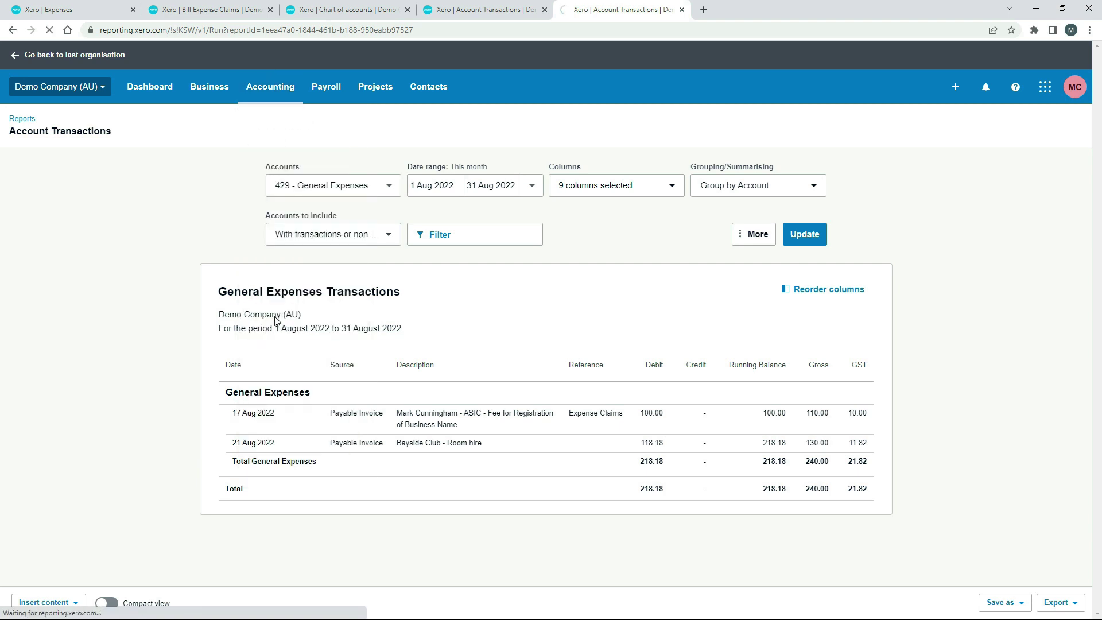
Step: Run the Balance Sheet as at today, 27 Aug 2022, and inspect Owner A Funds Introduced
{"action": "left_click", "coordinate": [389, 185]}
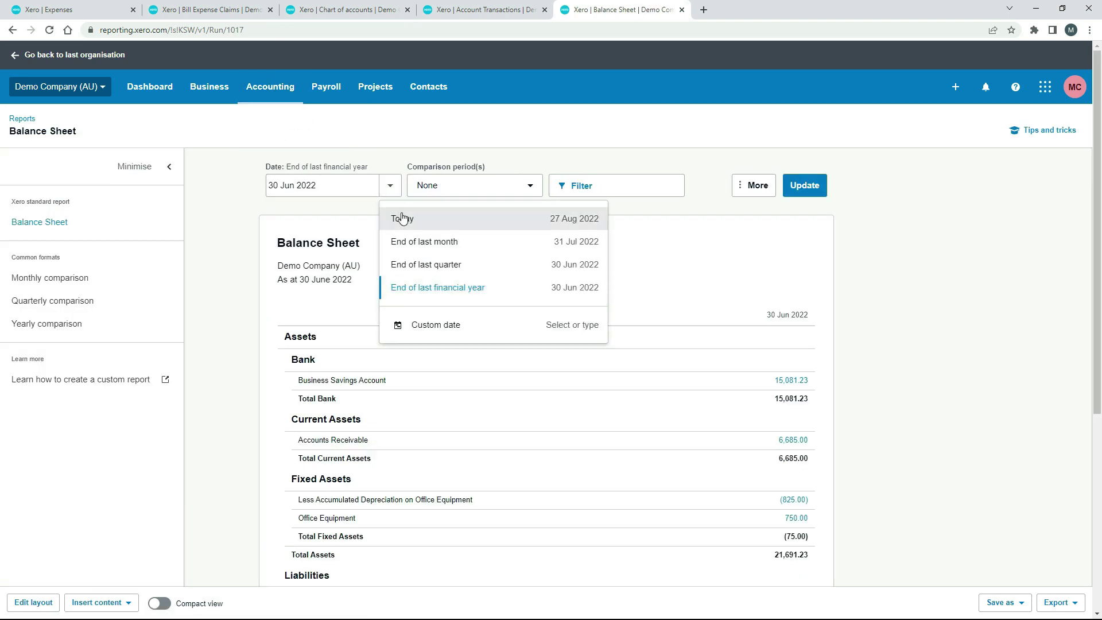
{"action": "left_click", "coordinate": [402, 218]}
{"action": "left_click", "coordinate": [809, 190]}
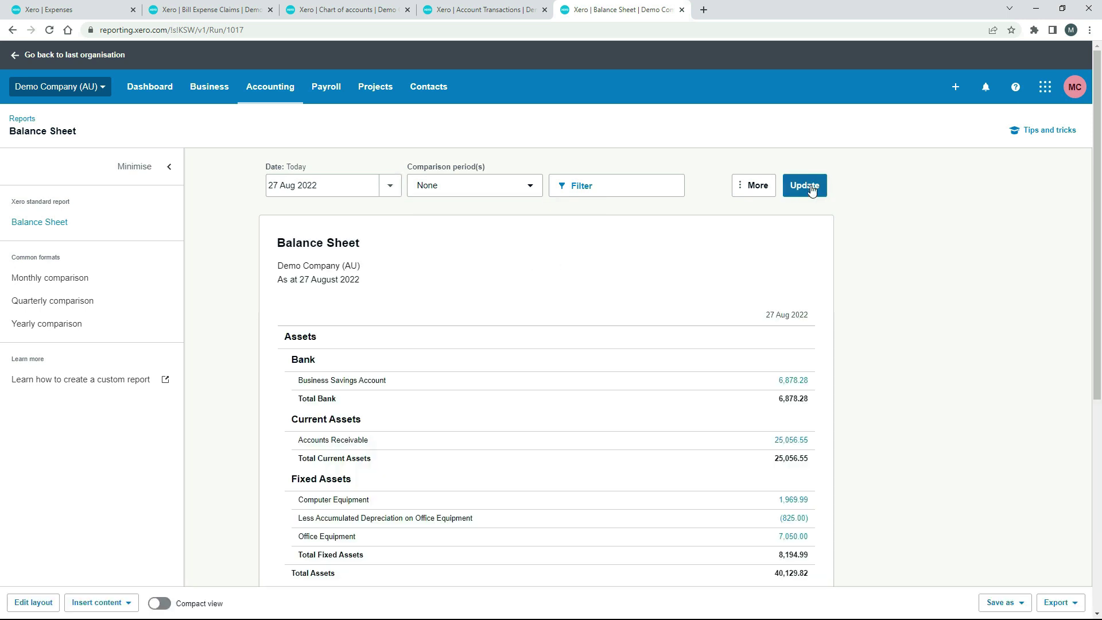
{"action": "left_click_drag", "start_coordinate": [1094, 195], "coordinate": [1100, 337]}
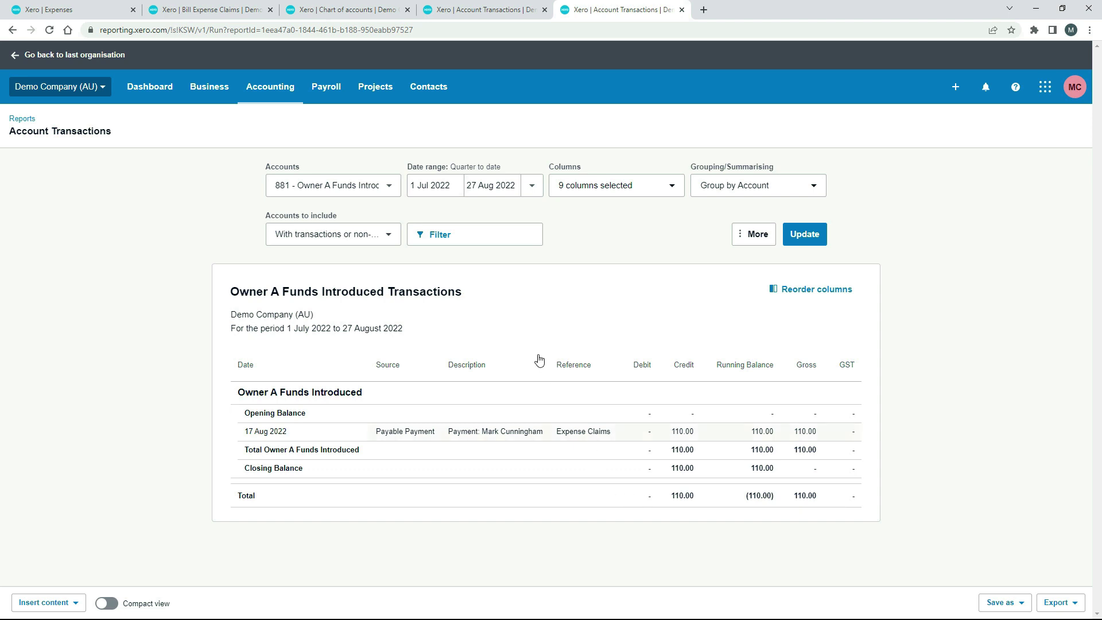
{"action": "left_click", "coordinate": [12, 29]}
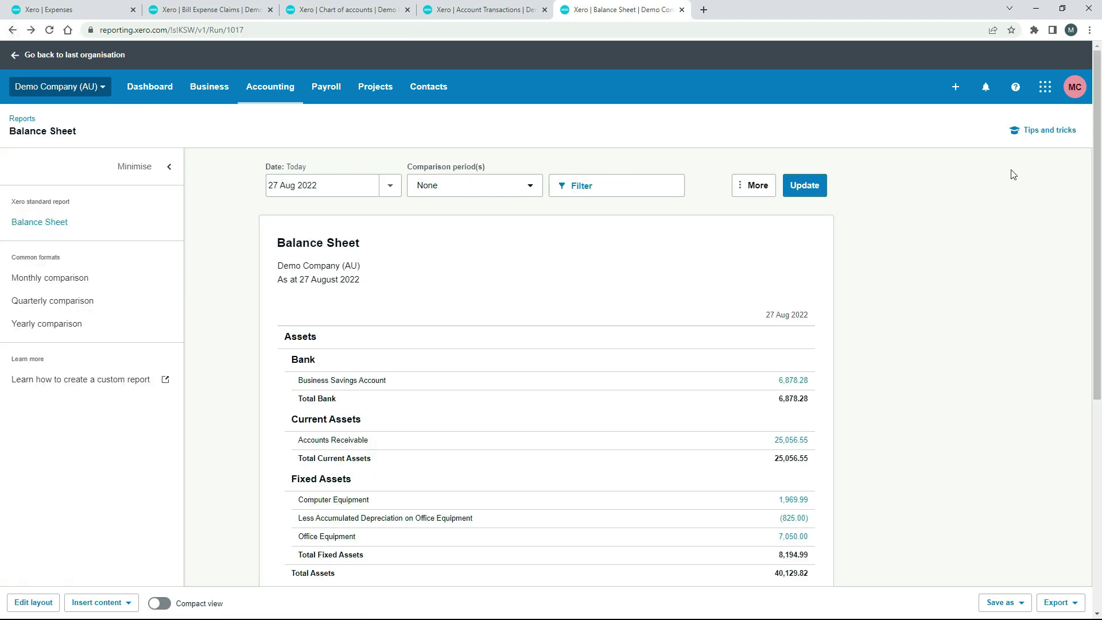
Step: Check Owner A Funds Introduced at 110.00 under Current Liabilities, then revisit the General Expenses transactions
{"action": "scroll", "coordinate": [1089, 197], "scroll_direction": "down", "scroll_amount": 1}
{"action": "scroll", "coordinate": [1089, 197], "scroll_direction": "down", "scroll_amount": 3}
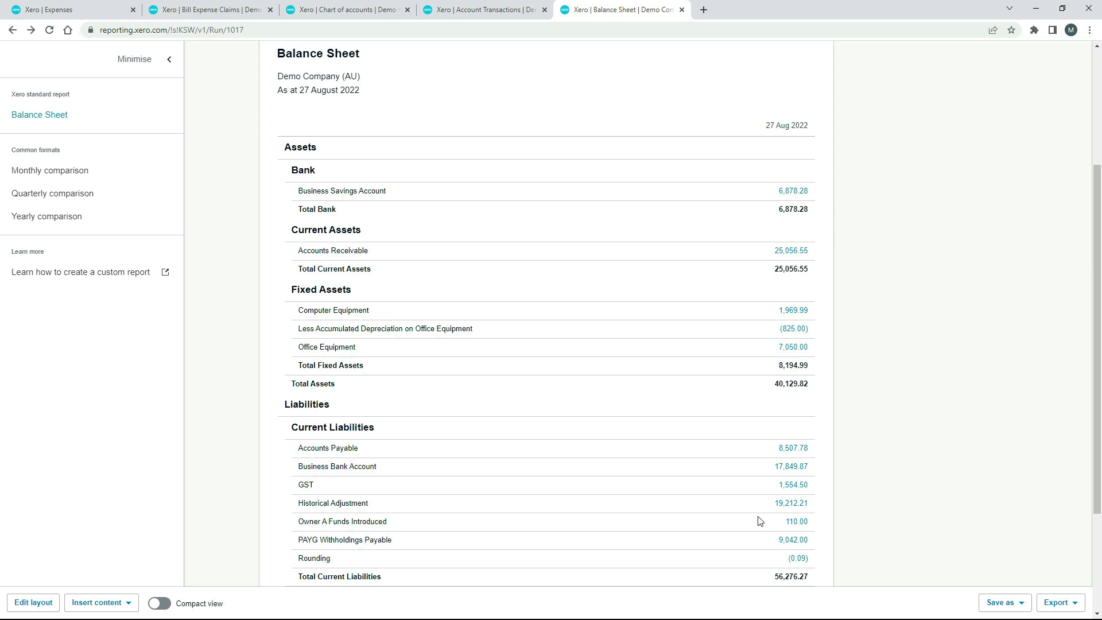
{"action": "left_click", "coordinate": [493, 4]}
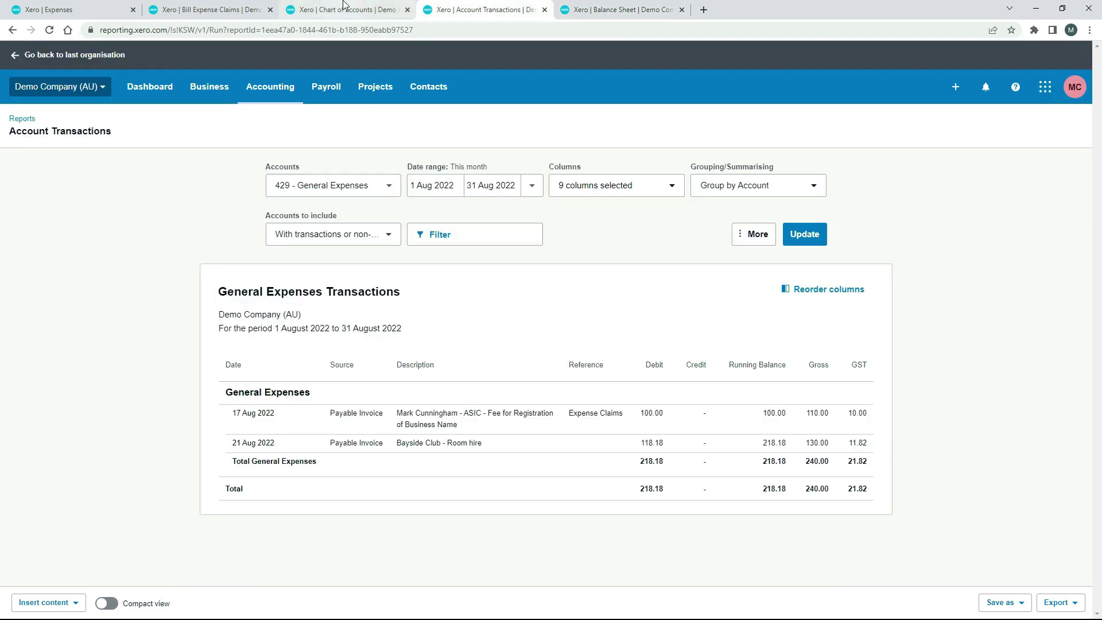
Step: Return via the Expense Claims bill to the expenses list with the 110.00 ASIC claim Paid
{"action": "left_click", "coordinate": [213, 6]}
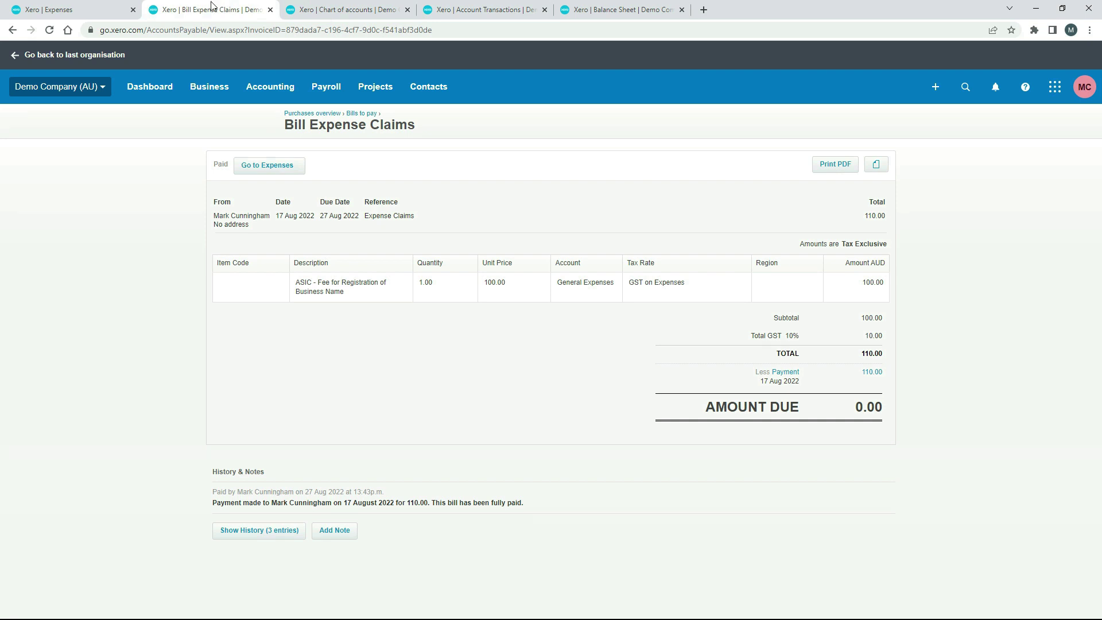
{"action": "left_click", "coordinate": [87, 7]}
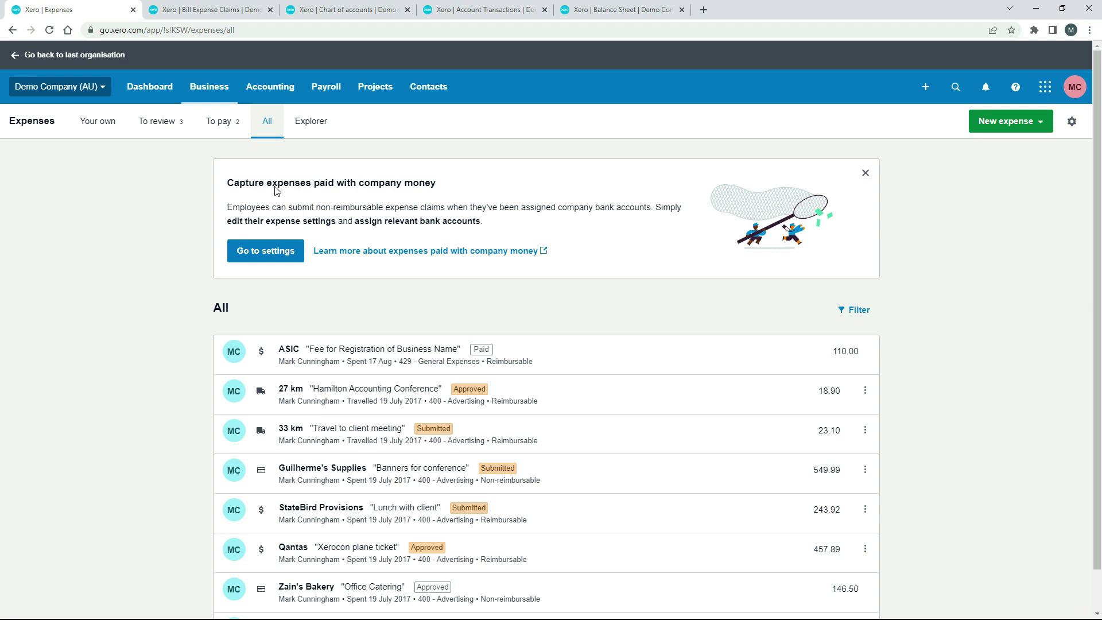